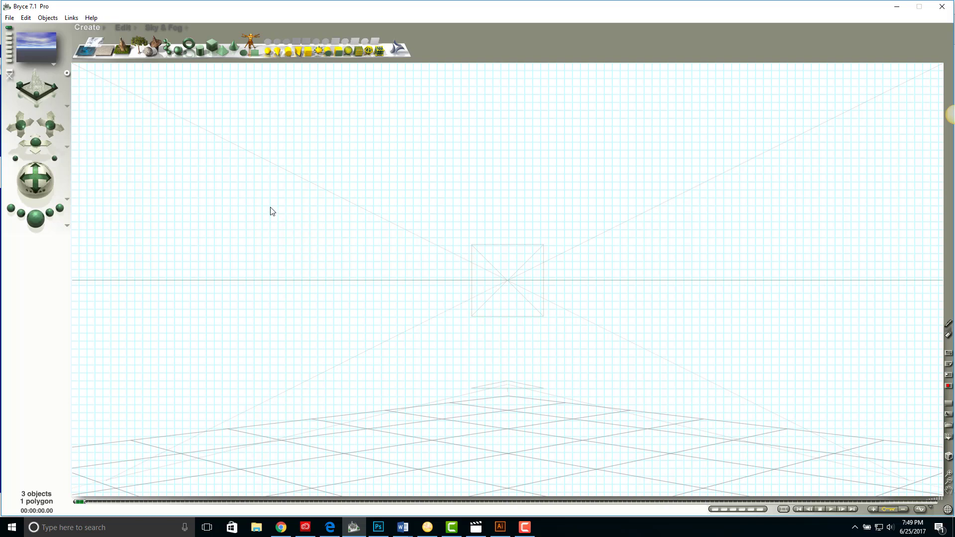
# In Document Setup, apply the Standard preset, set width 880 (880 x 660, 4:3) and render at full size
pyautogui.click(10, 19)
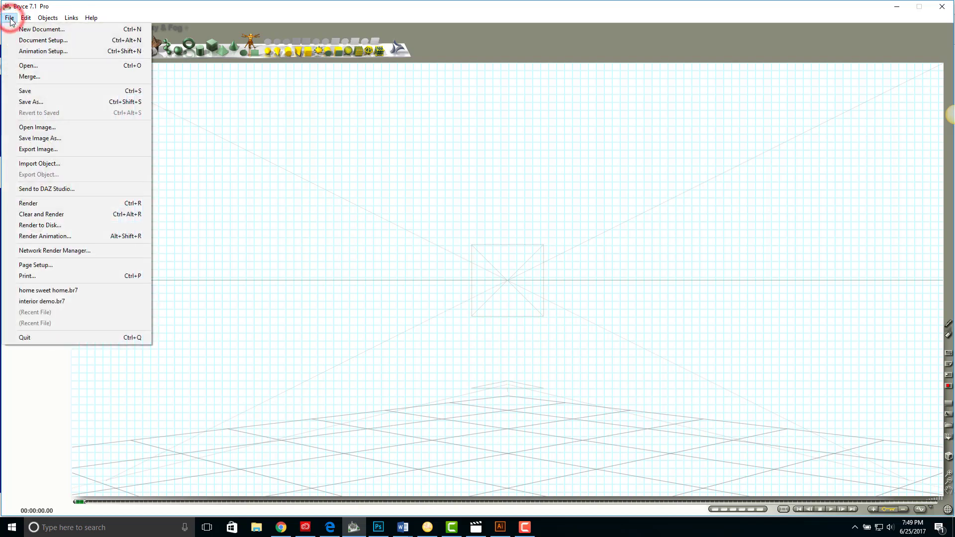
pyautogui.click(23, 43)
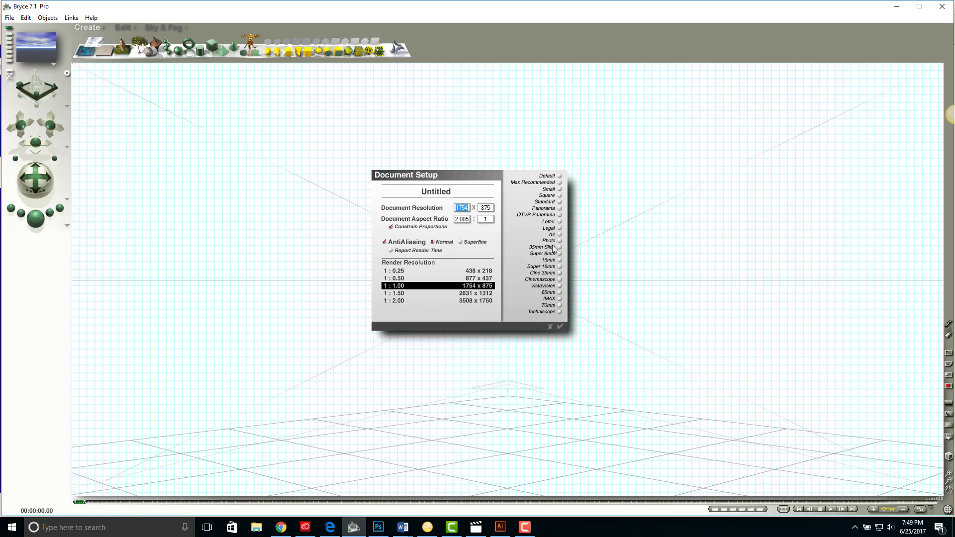
pyautogui.click(560, 202)
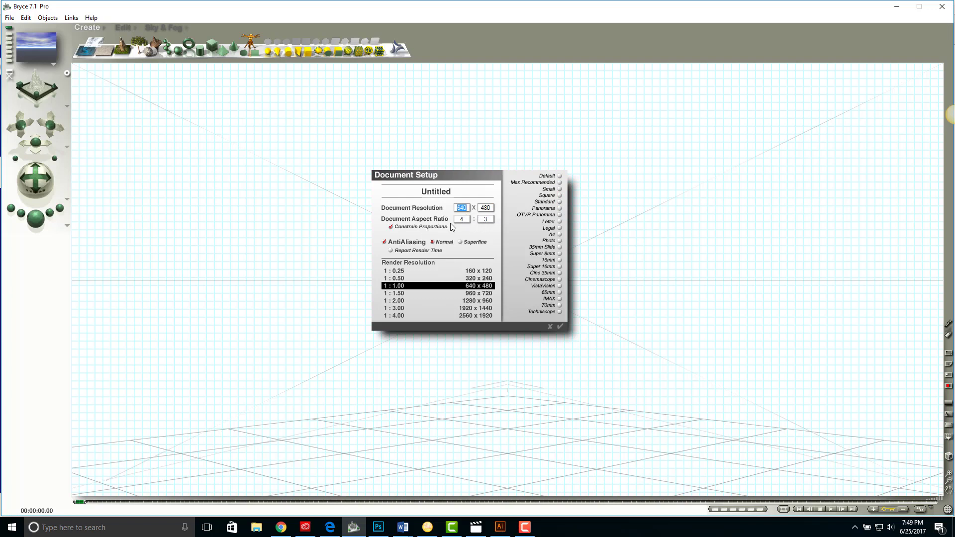
pyautogui.click(399, 280)
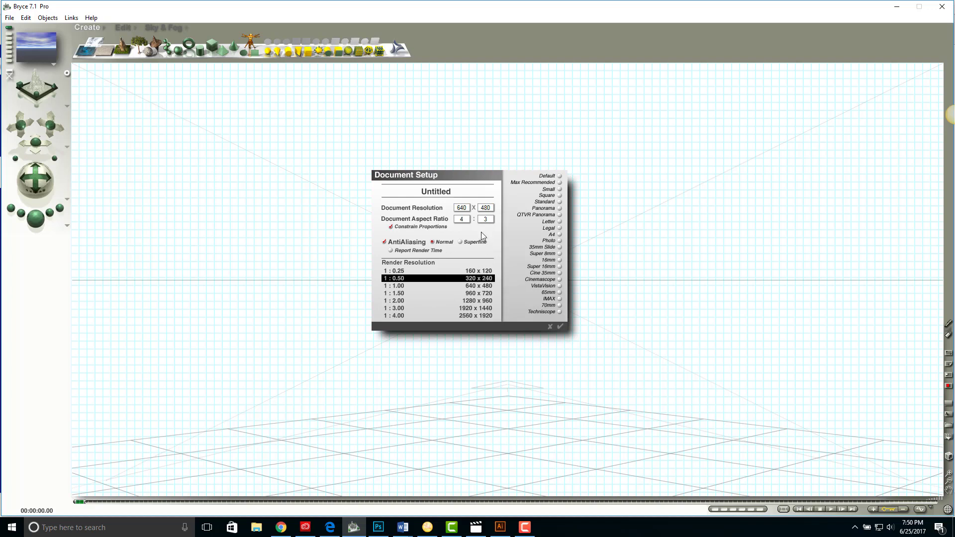
pyautogui.click(468, 207)
pyautogui.moveTo(468, 207); pyautogui.dragTo(453, 209)
pyautogui.write('880')
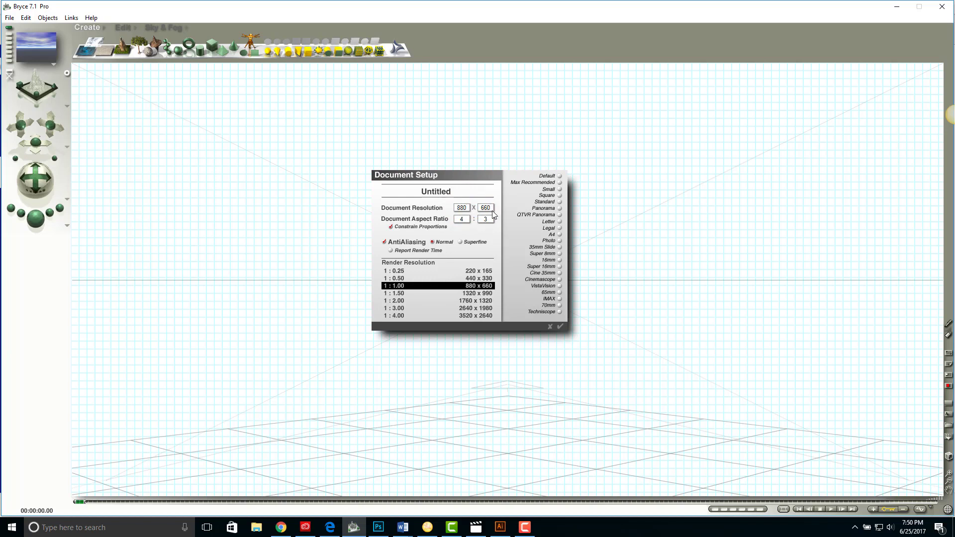
pyautogui.click(404, 279)
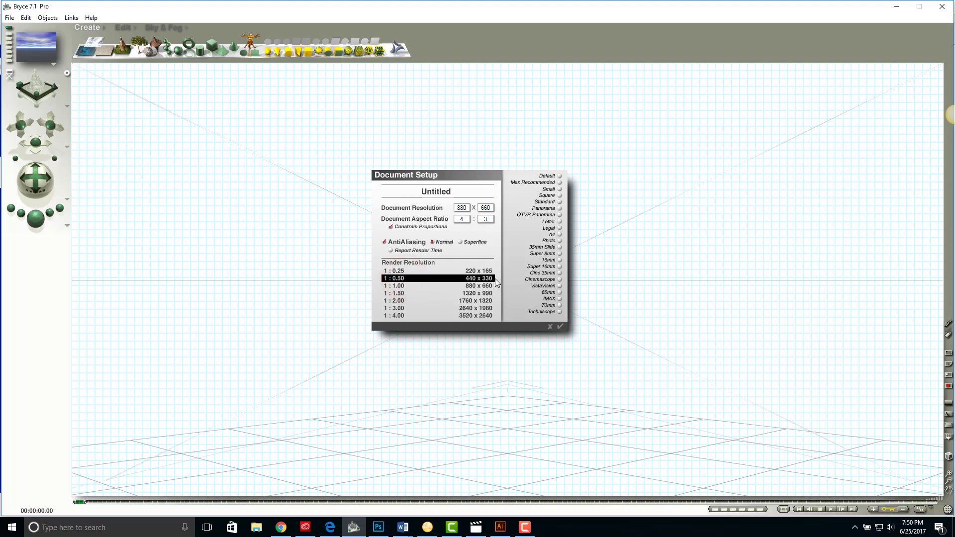
pyautogui.click(398, 286)
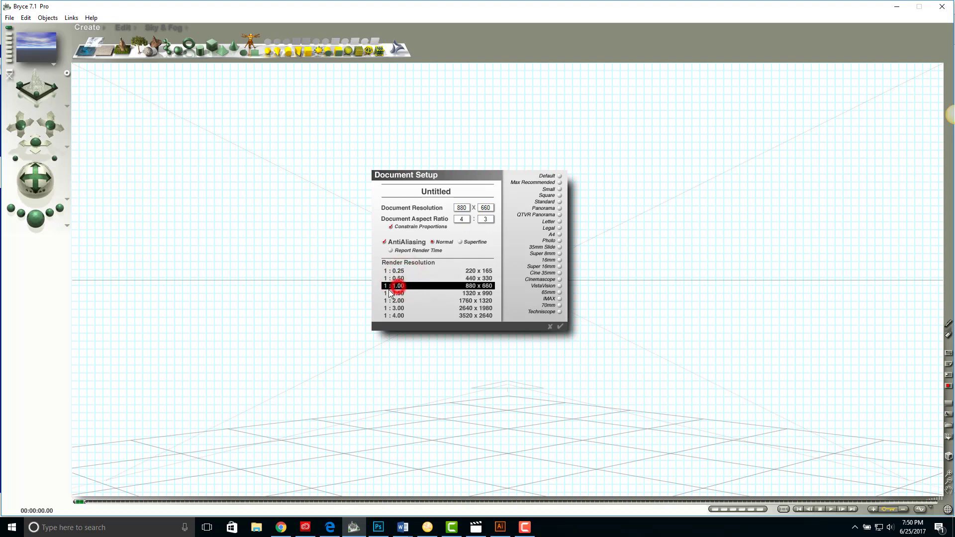
pyautogui.click(561, 327)
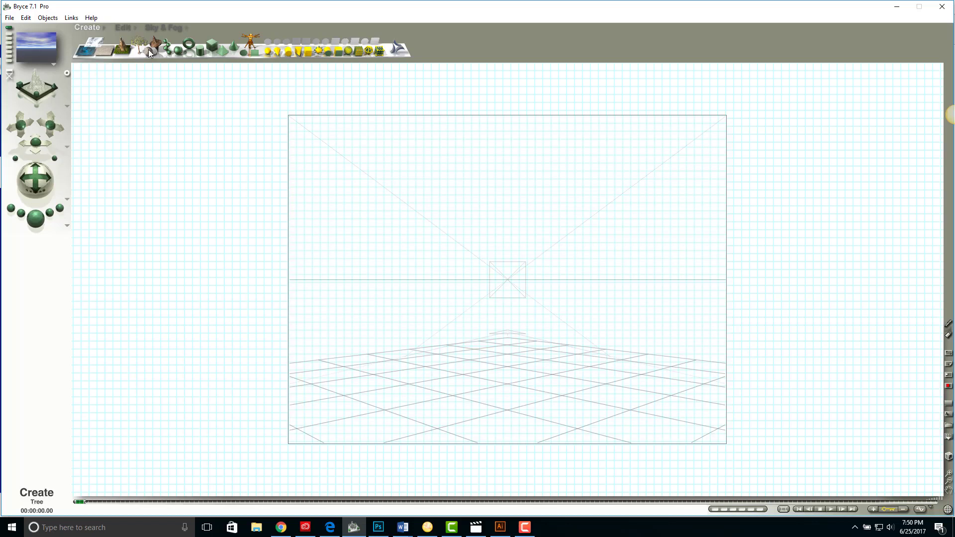
# Apply the Flat Gray sky preset and move the camera to the Director's position
pyautogui.click(187, 28)
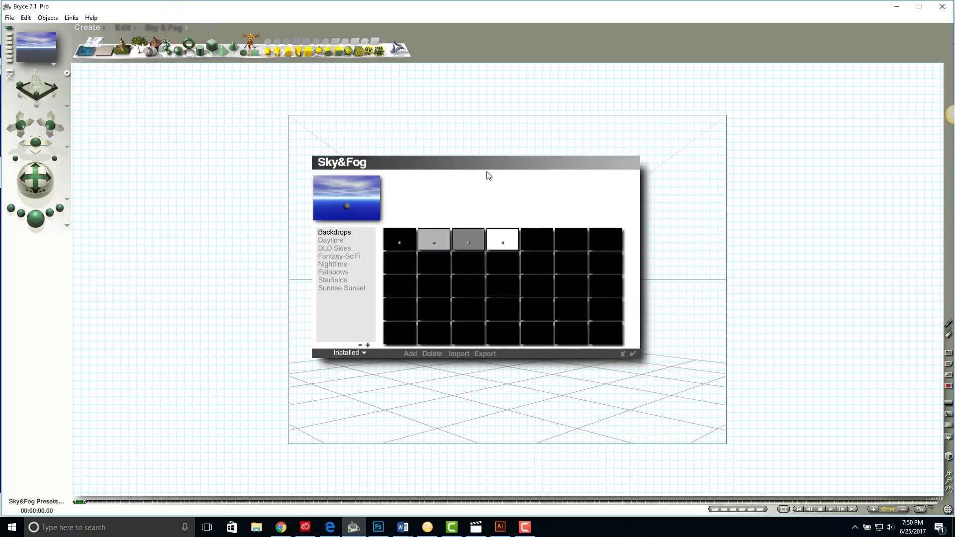
pyautogui.click(433, 243)
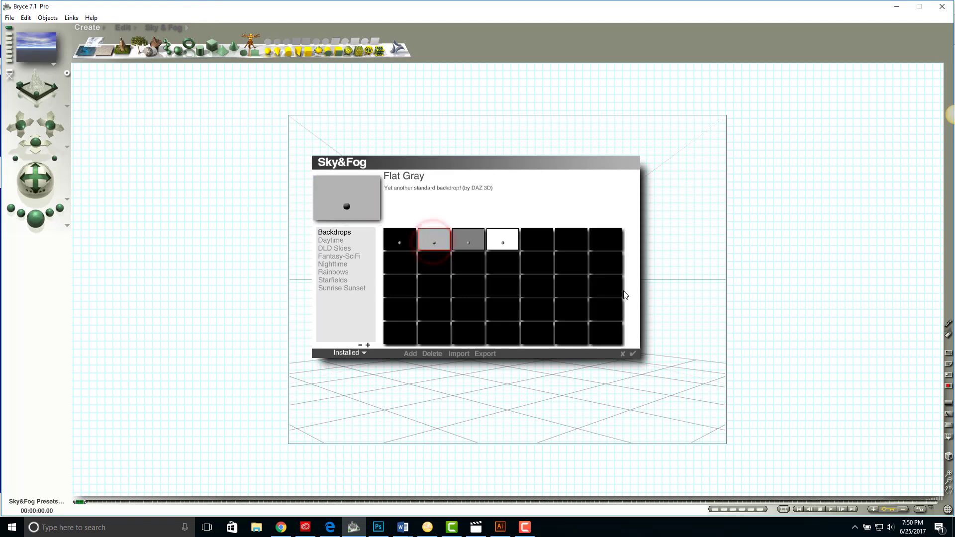
pyautogui.click(634, 353)
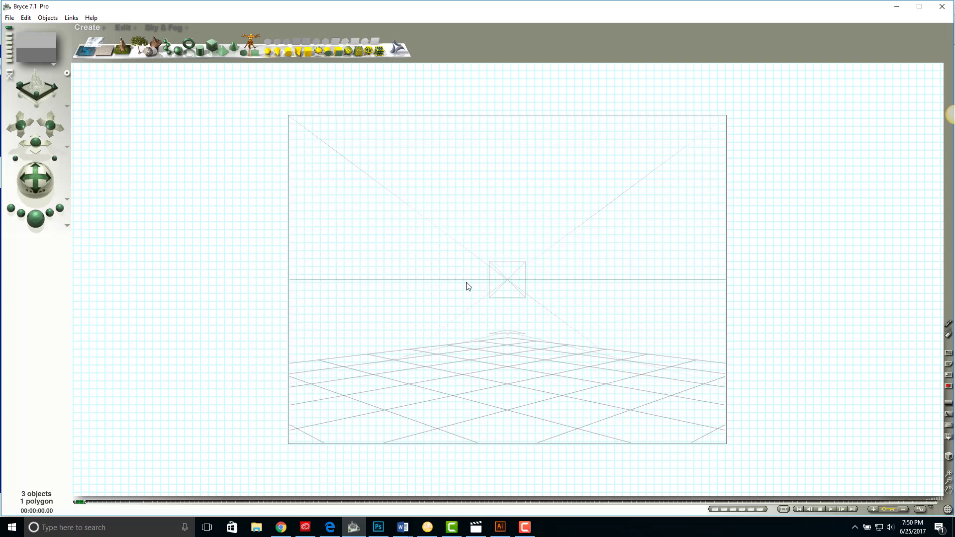
pyautogui.click(68, 147)
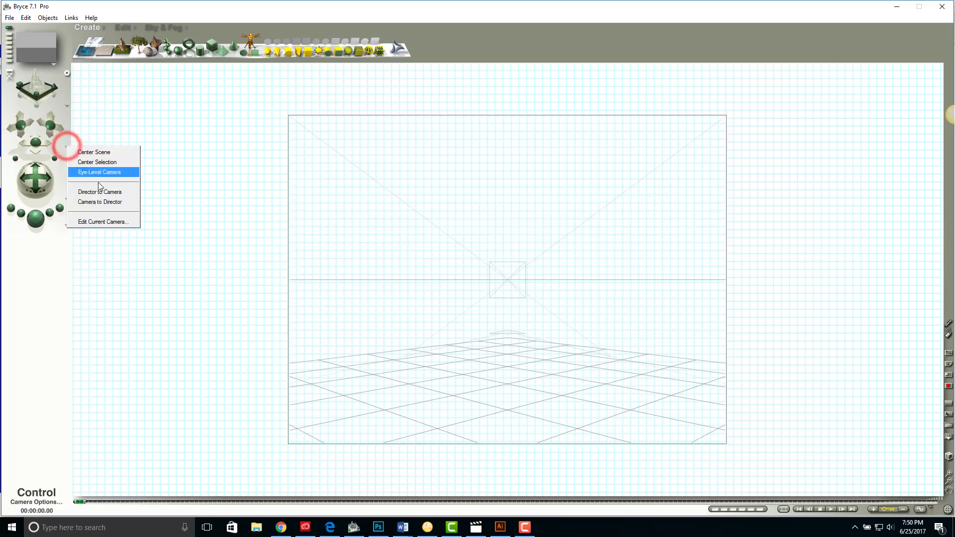
pyautogui.click(101, 202)
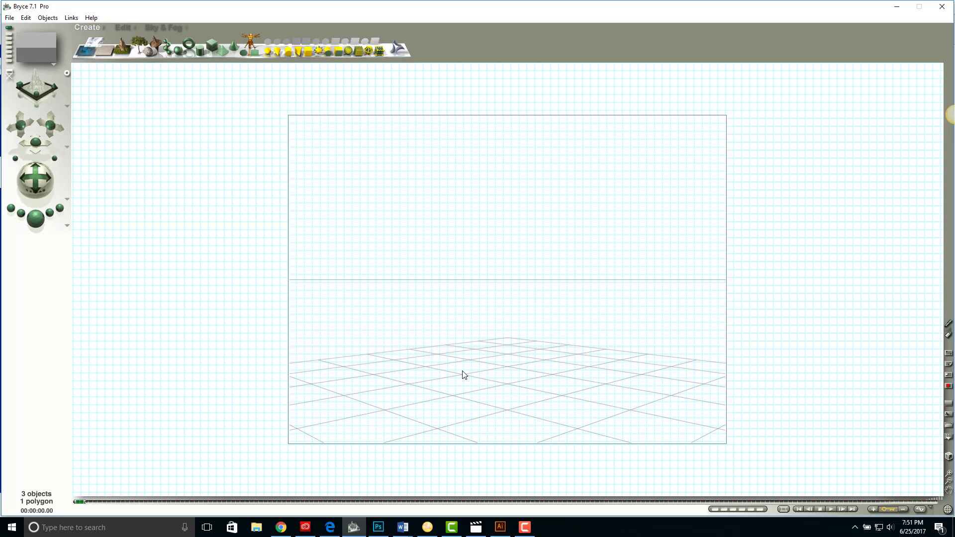
# Place a radial light at upper right, a stretched tall pyramid, and a sphere up-left of it
pyautogui.click(267, 52)
pyautogui.moveTo(498, 286); pyautogui.dragTo(677, 152)
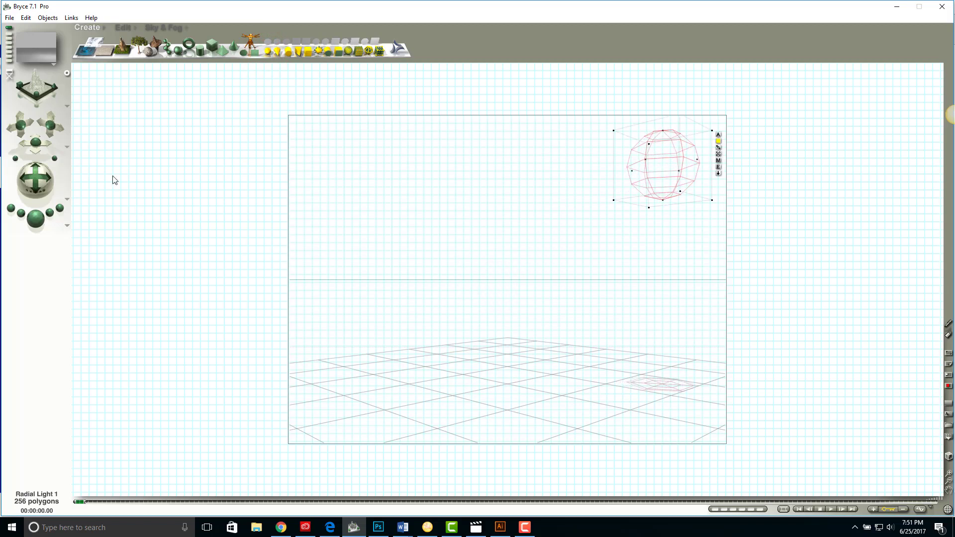
pyautogui.click(223, 52)
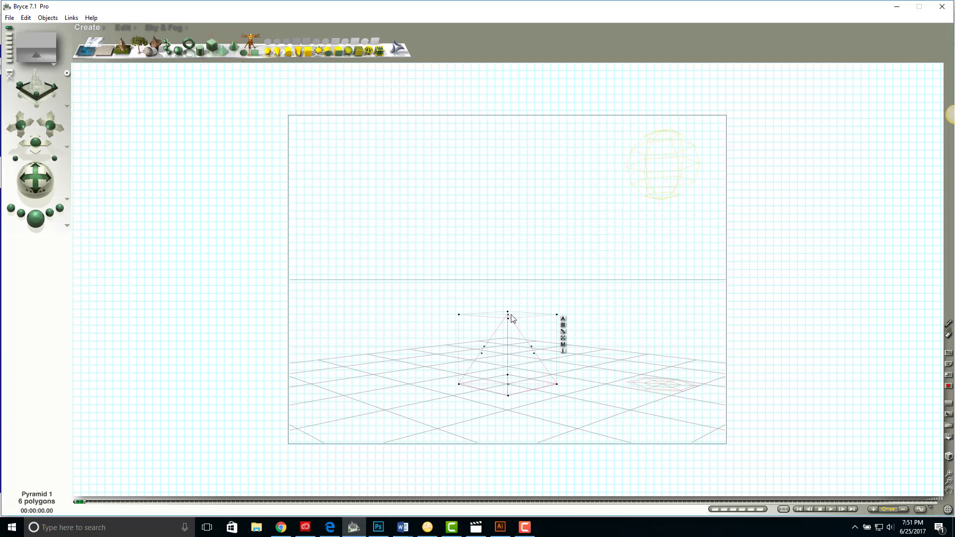
pyautogui.moveTo(507, 315); pyautogui.dragTo(554, 325)
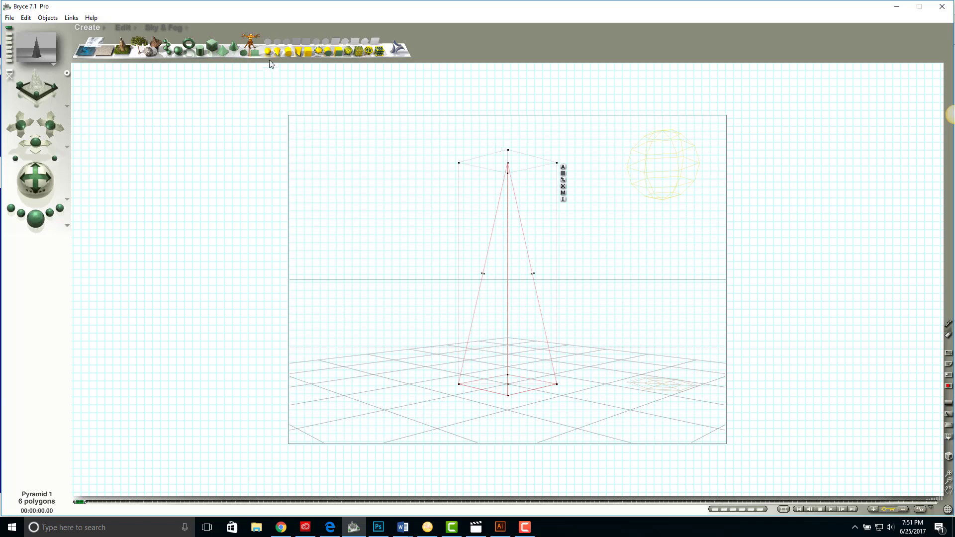
pyautogui.click(177, 51)
pyautogui.moveTo(522, 371); pyautogui.dragTo(388, 251)
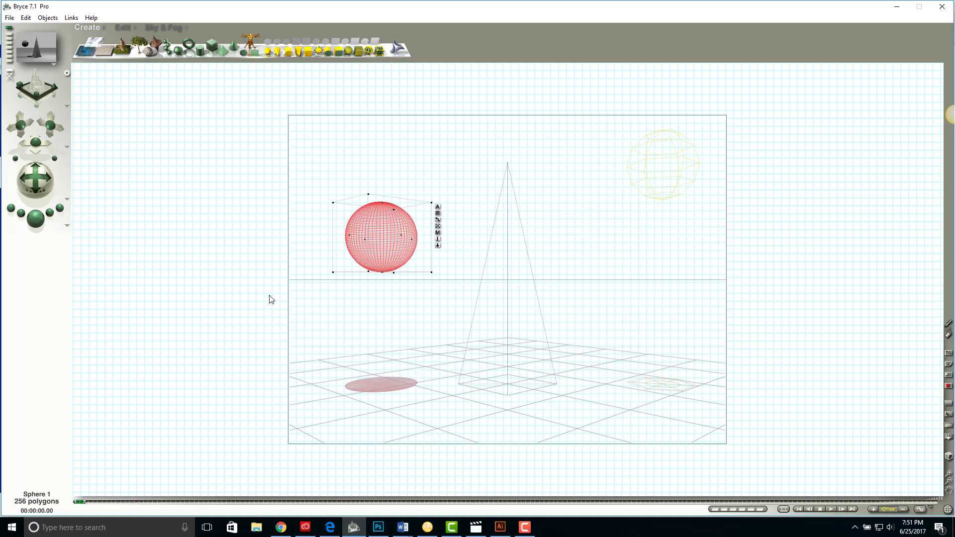
pyautogui.moveTo(39, 167); pyautogui.dragTo(39, 169)
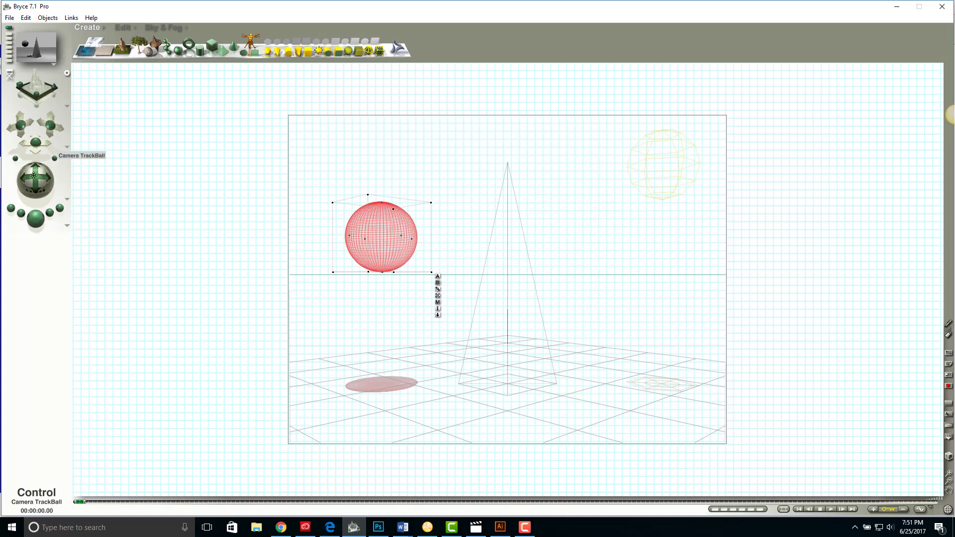
# Tilt the camera with the Camera TrackBall, then switch to Top View
pyautogui.click(64, 88)
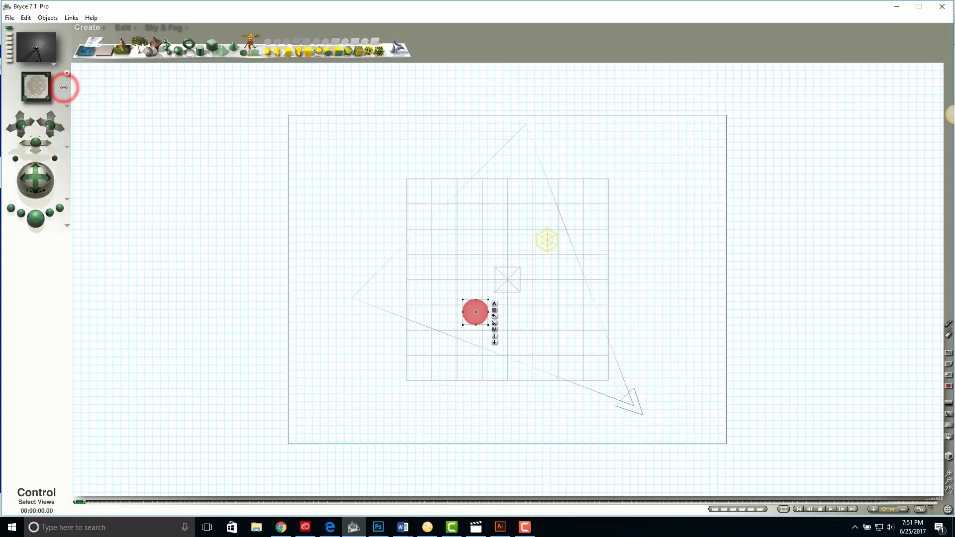
pyautogui.click(23, 89)
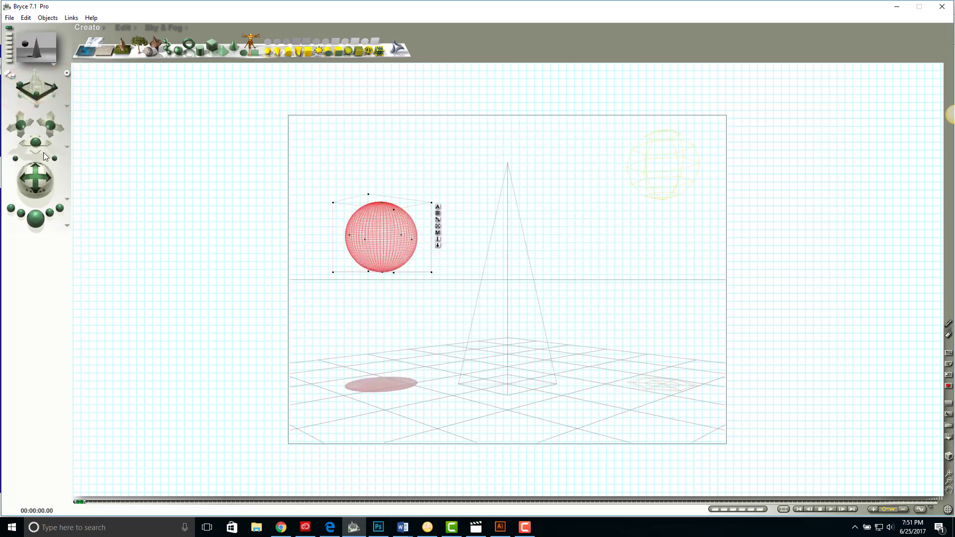
pyautogui.moveTo(36, 178); pyautogui.dragTo(36, 166)
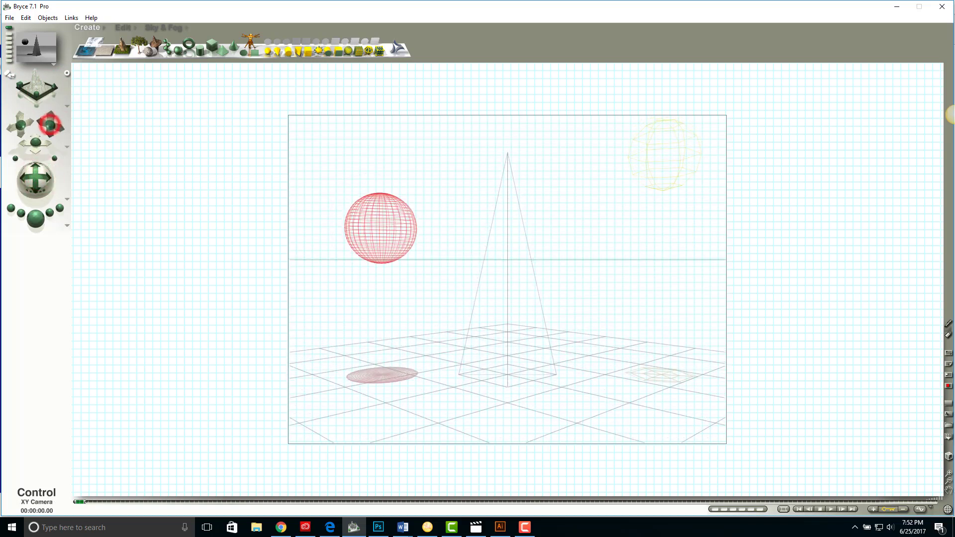
pyautogui.moveTo(50, 125); pyautogui.dragTo(70, 157)
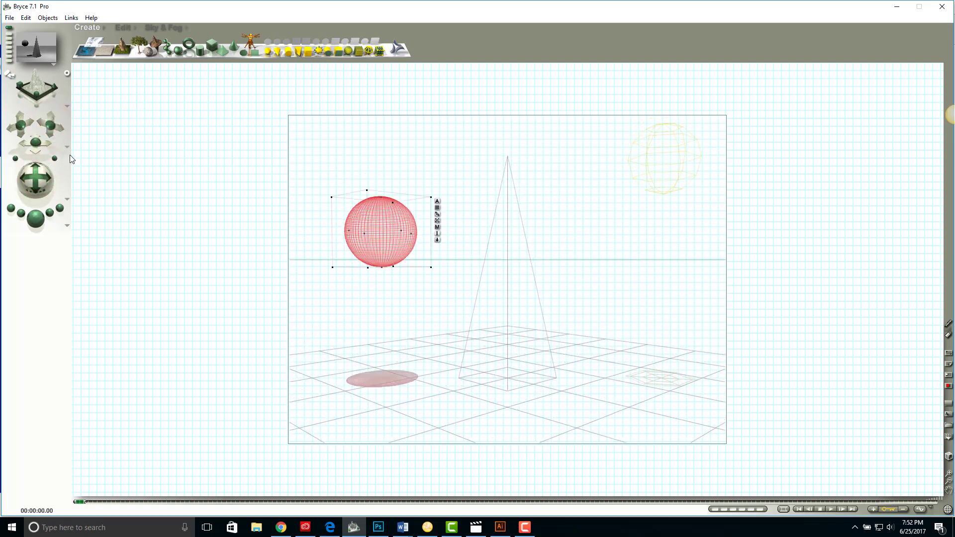
pyautogui.click(57, 88)
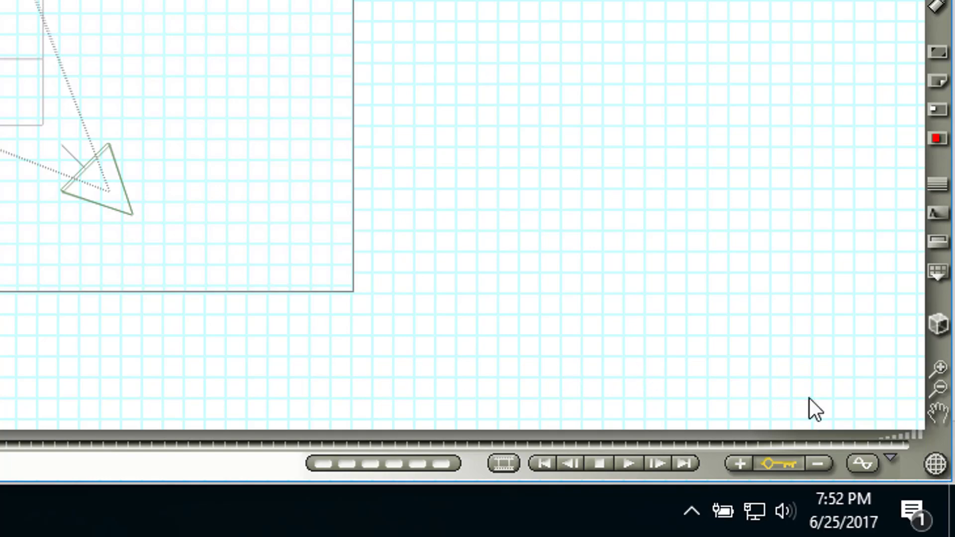
pyautogui.click(936, 465)
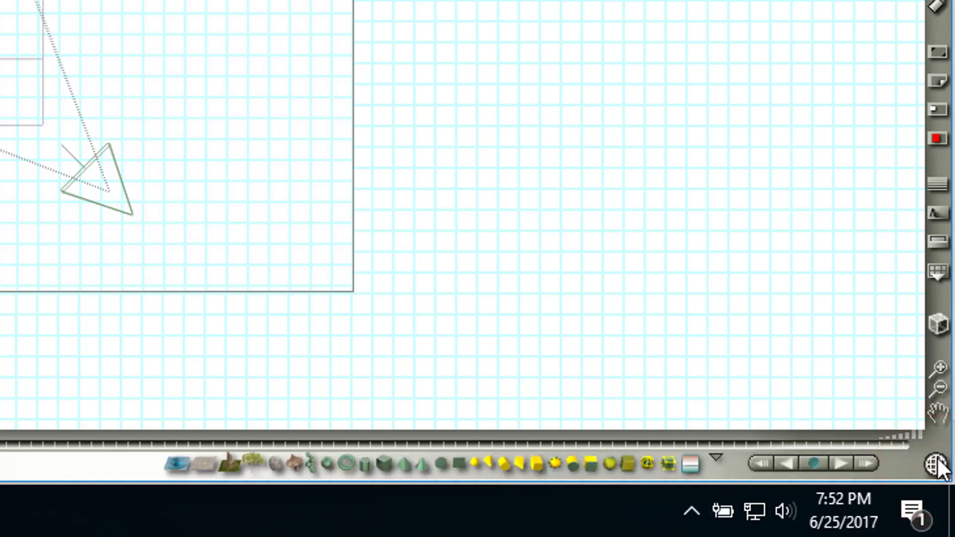
pyautogui.click(938, 462)
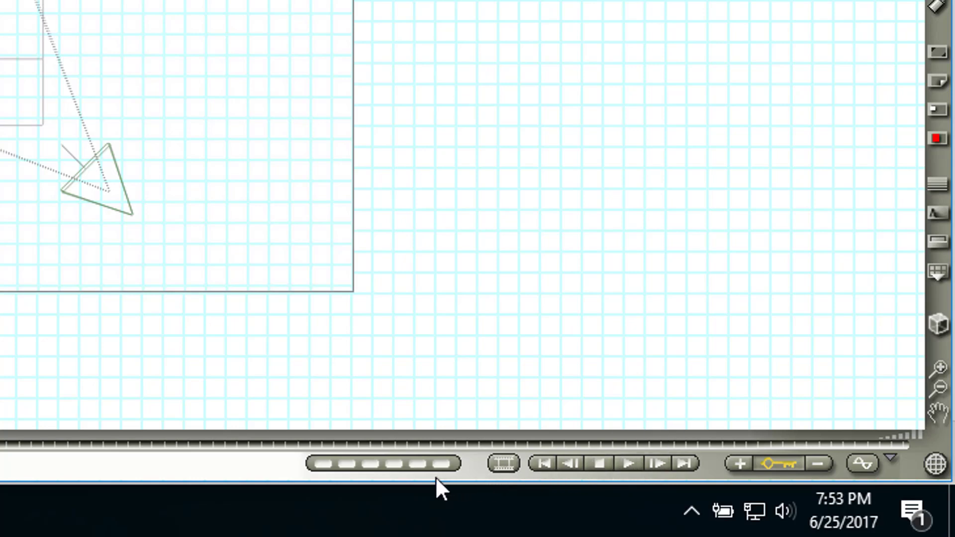
pyautogui.click(503, 463)
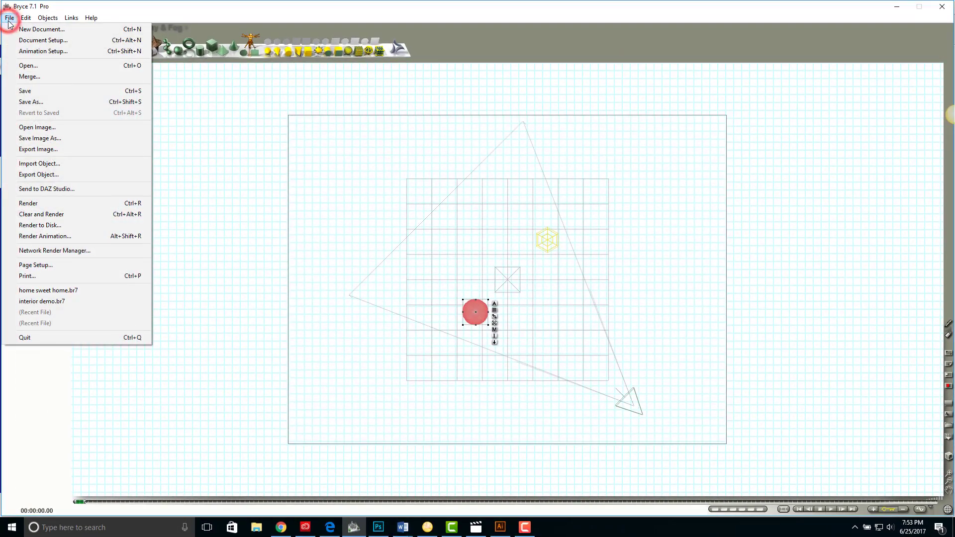
# In Animation Setup, set duration to 01 second, 10 FPS, and Play: Repeat
pyautogui.click(24, 52)
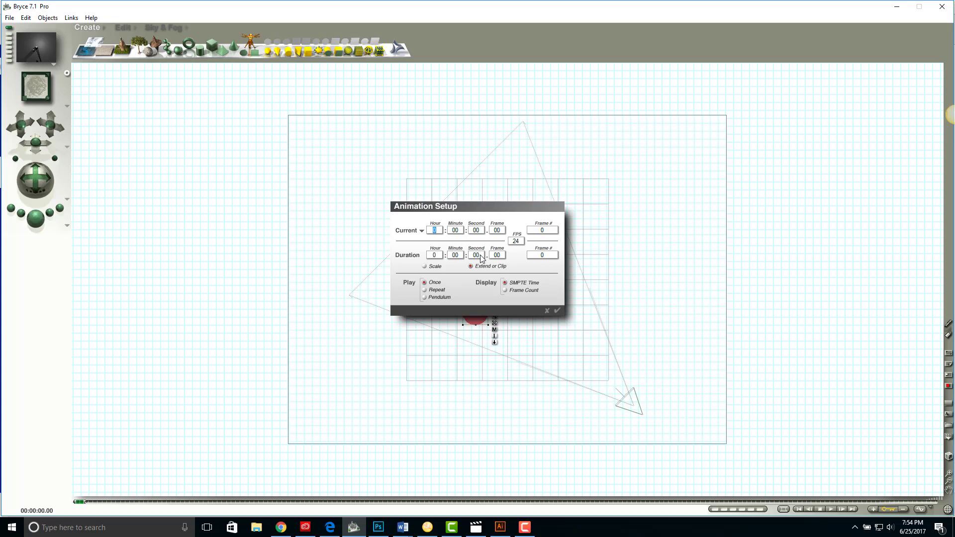
pyautogui.click(481, 256)
pyautogui.write('01')
pyautogui.click(519, 242)
pyautogui.click(520, 242)
pyautogui.write('10')
pyautogui.click(520, 242)
pyautogui.click(425, 290)
pyautogui.click(559, 311)
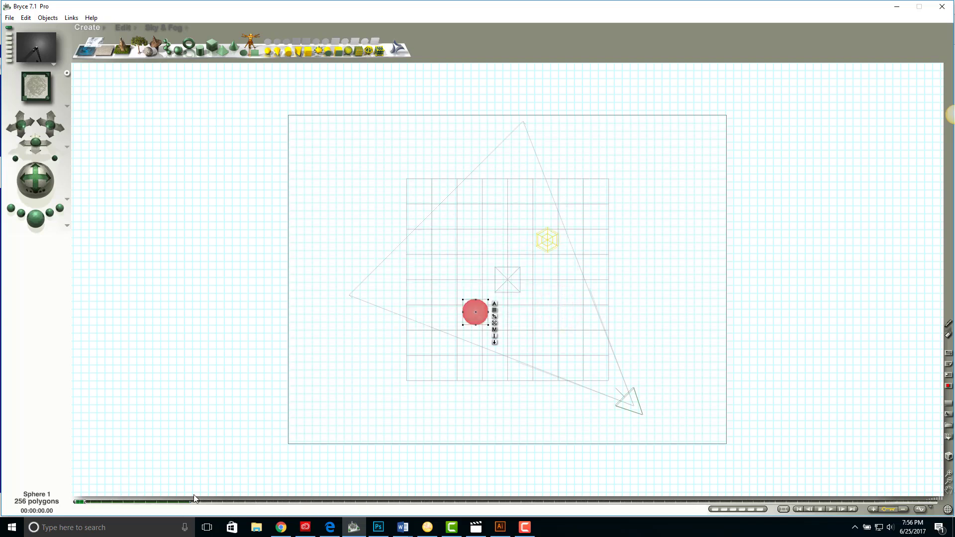
pyautogui.click(79, 503)
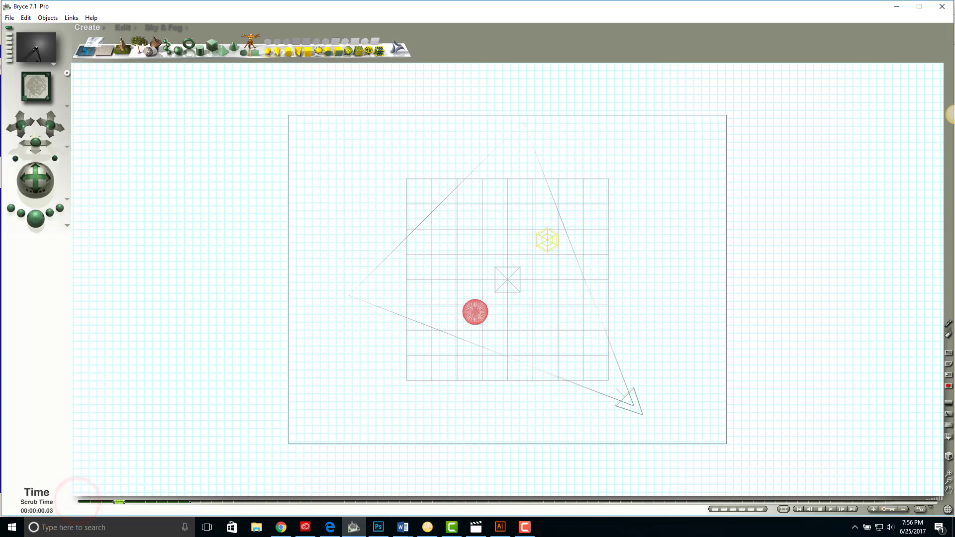
pyautogui.moveTo(80, 502)
pyautogui.mouseDown()
pyautogui.moveTo(180, 503)
pyautogui.moveTo(76, 503)
pyautogui.mouseUp()
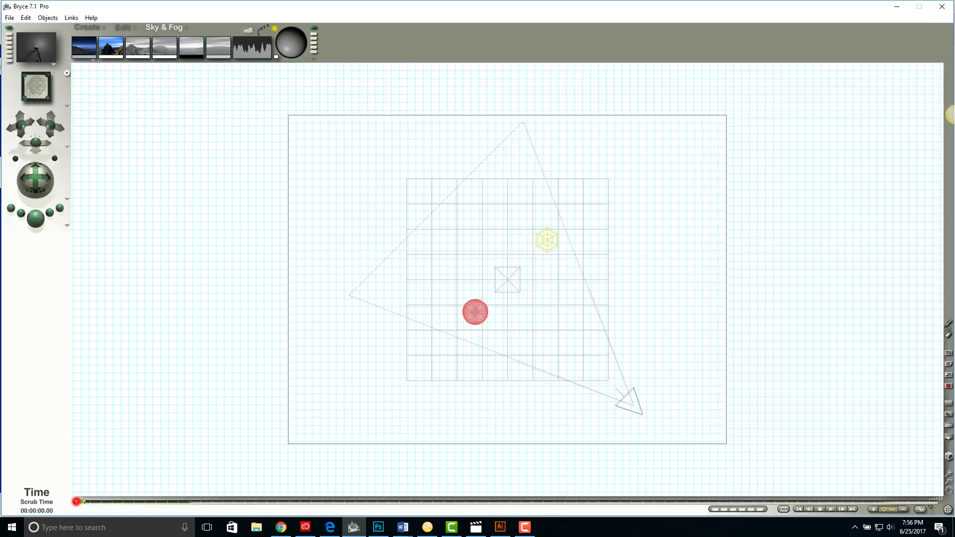
pyautogui.click(76, 502)
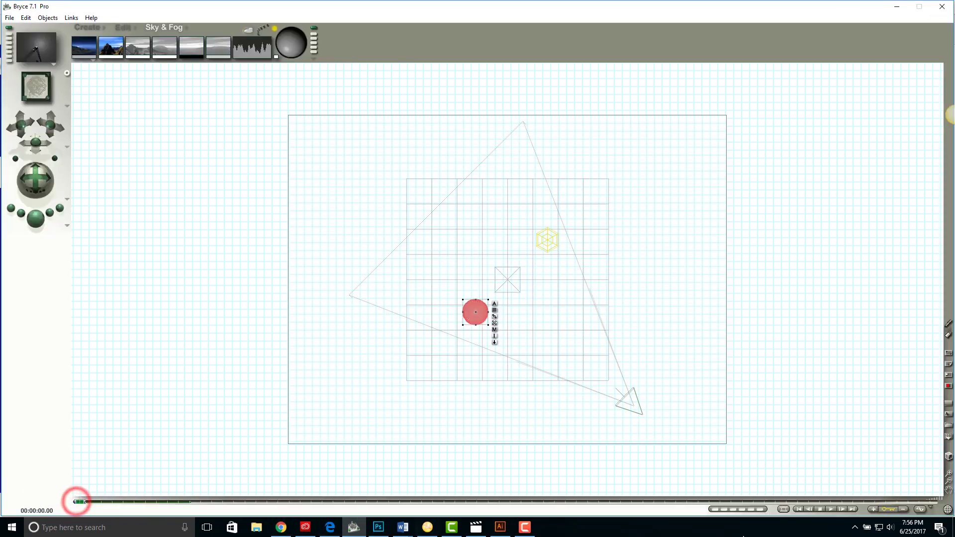
pyautogui.click(798, 509)
pyautogui.click(852, 509)
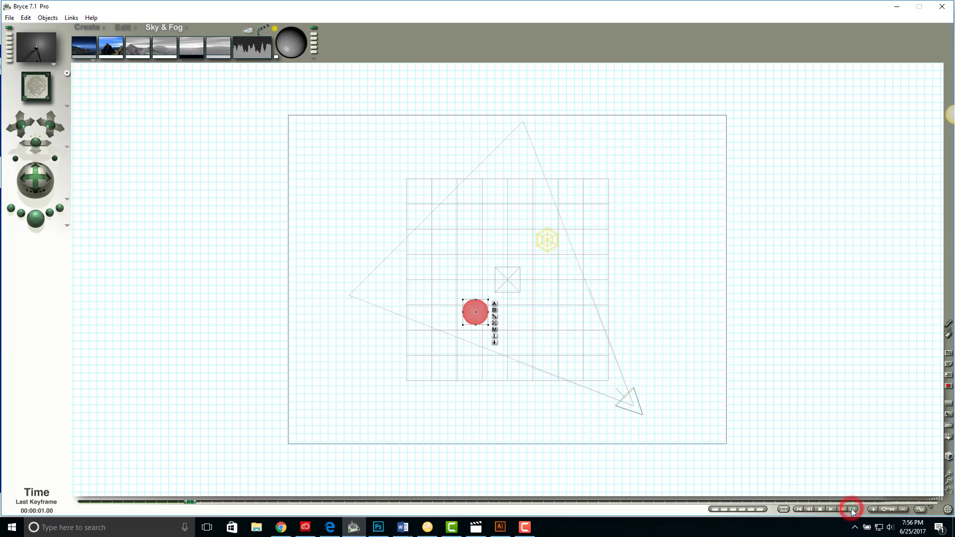
pyautogui.click(797, 509)
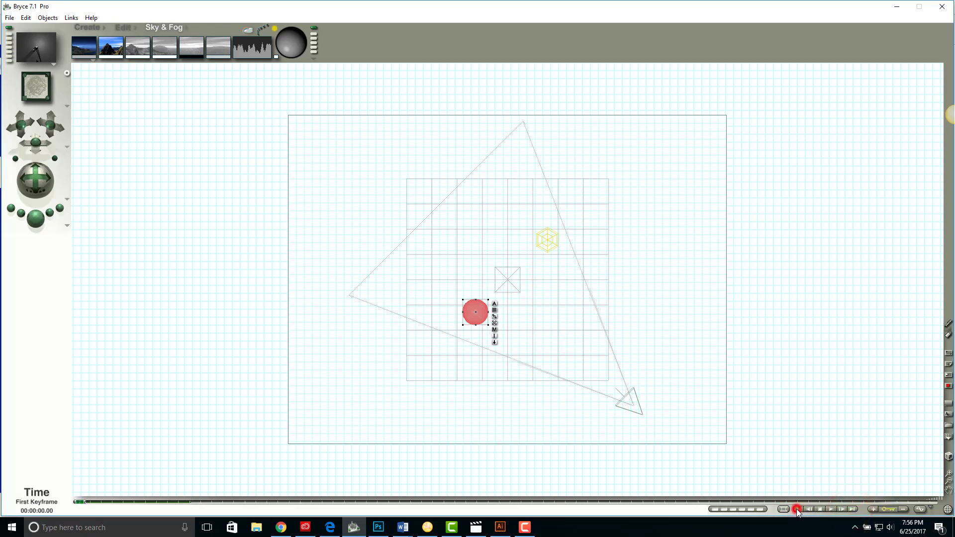
pyautogui.click(494, 304)
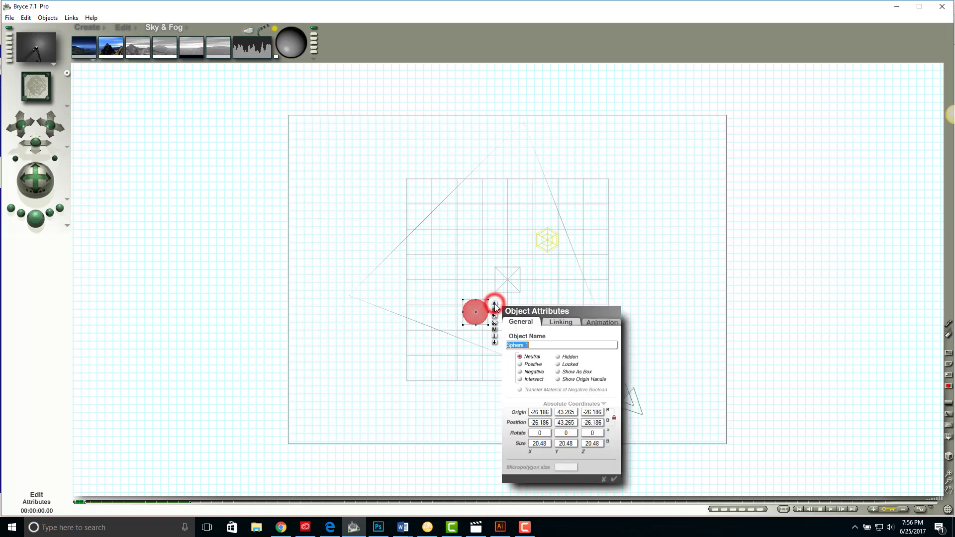
pyautogui.click(600, 324)
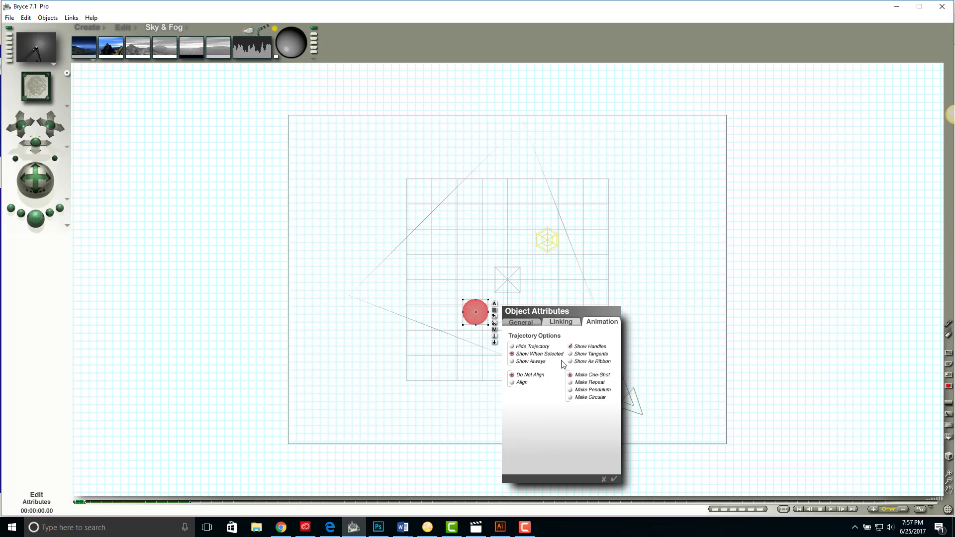
pyautogui.click(614, 480)
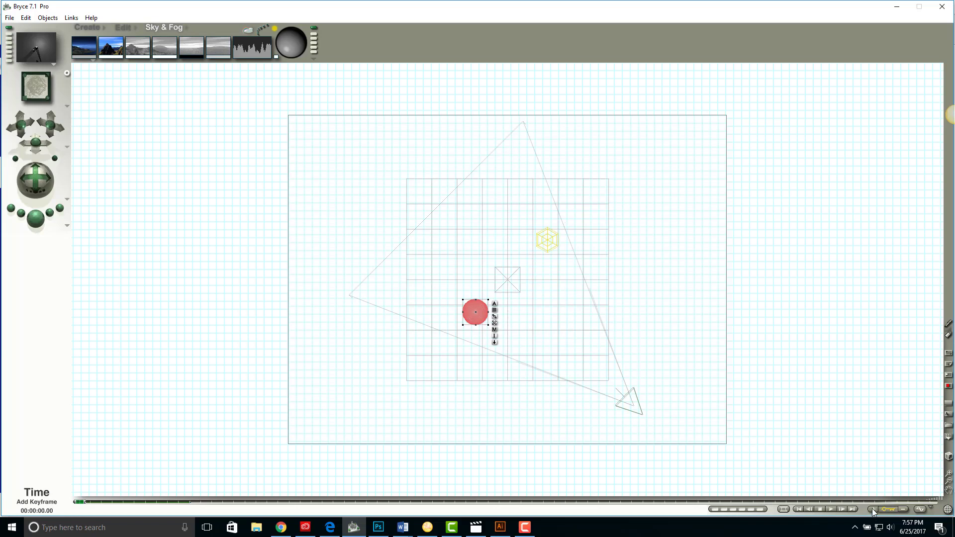
pyautogui.click(933, 510)
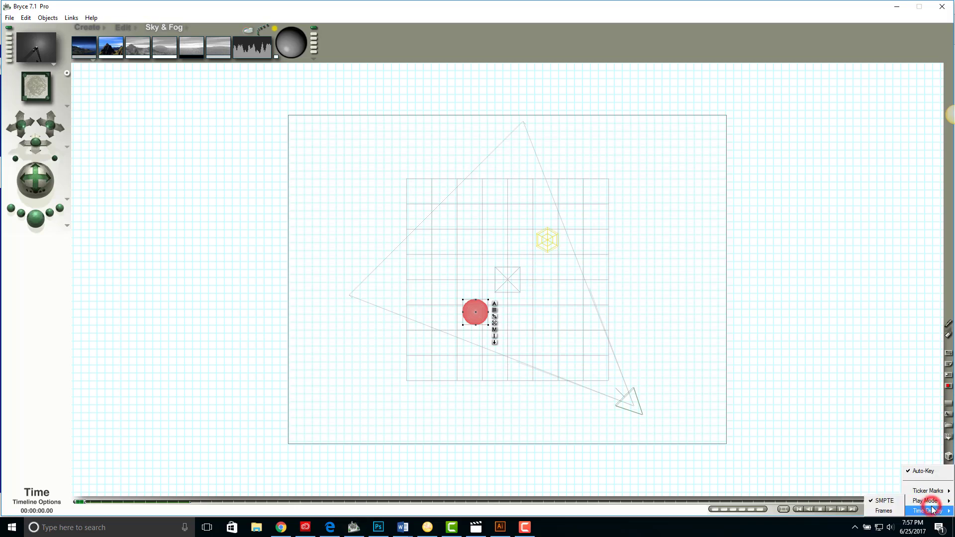
pyautogui.click(918, 473)
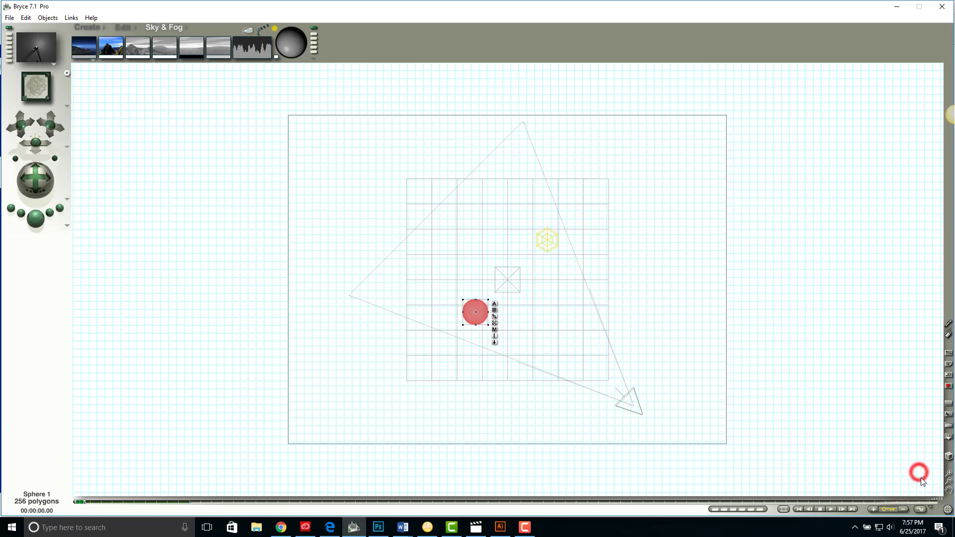
pyautogui.click(931, 507)
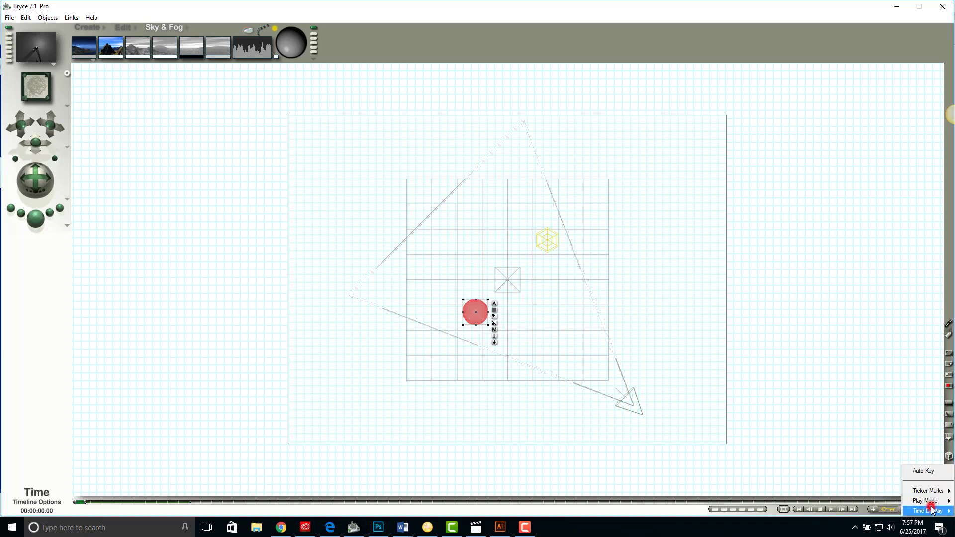
pyautogui.click(913, 474)
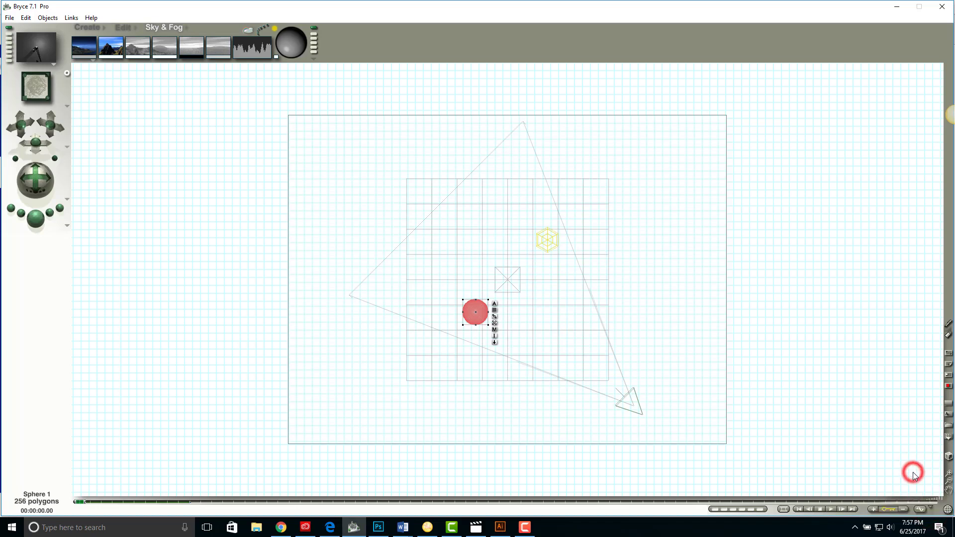
pyautogui.click(927, 506)
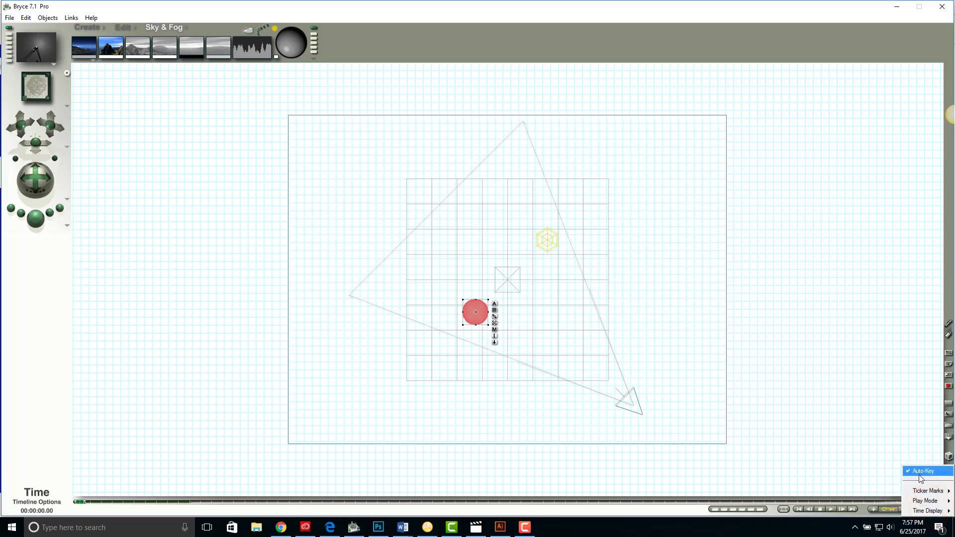
pyautogui.click(931, 431)
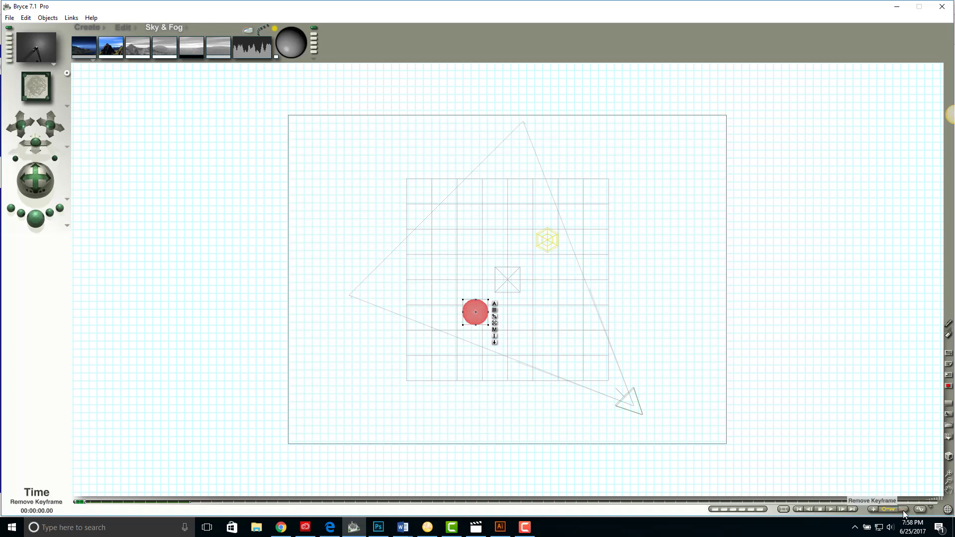
# Add a keyframe for the sphere's starting position at 00:00:00.00
pyautogui.click(873, 509)
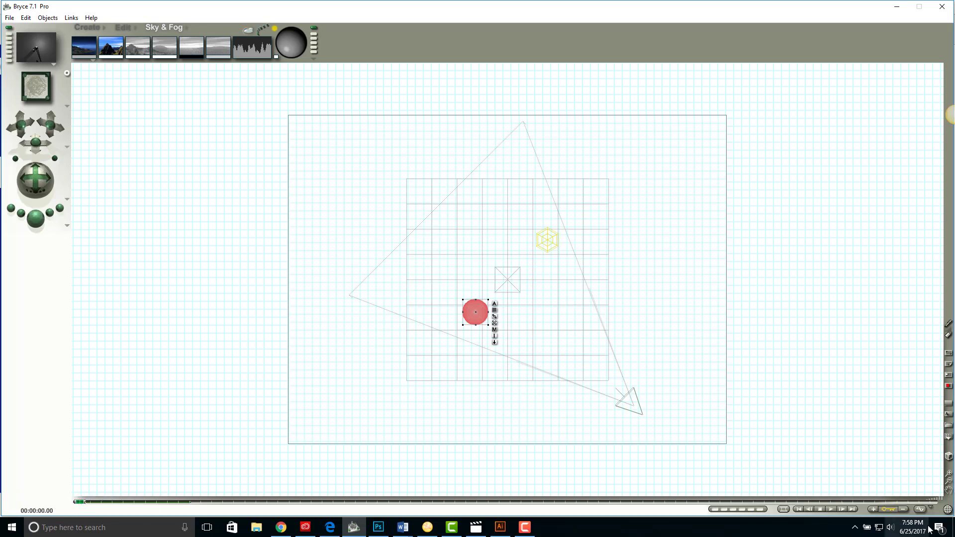
pyautogui.click(874, 509)
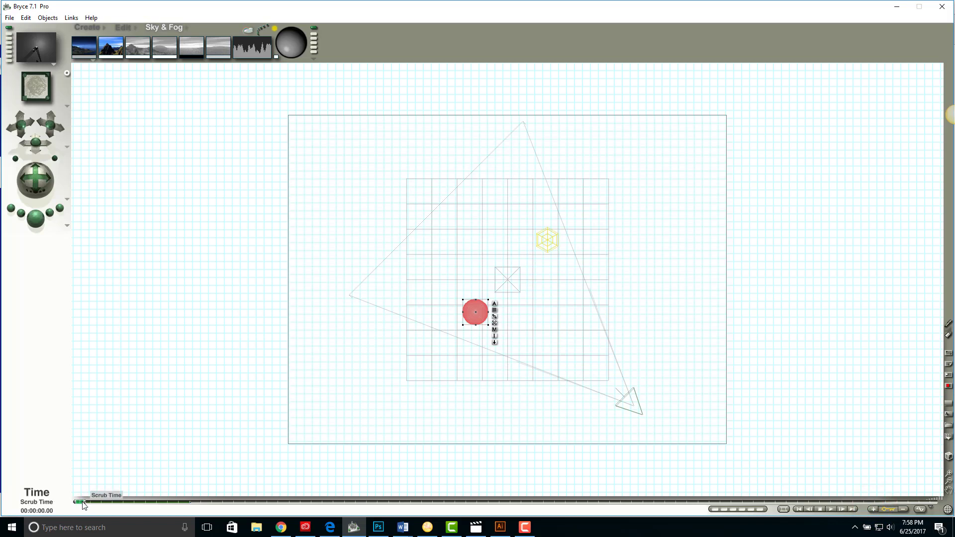
# Keyframe the sphere moving right, up, left across the top, then down at 00:00:01.00
pyautogui.moveTo(82, 502); pyautogui.dragTo(102, 501)
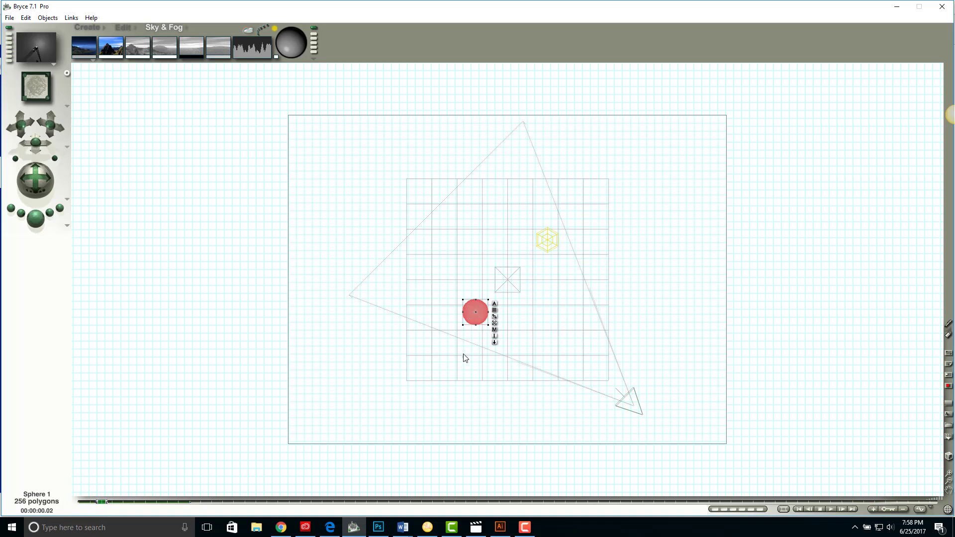
pyautogui.moveTo(473, 325); pyautogui.dragTo(544, 327)
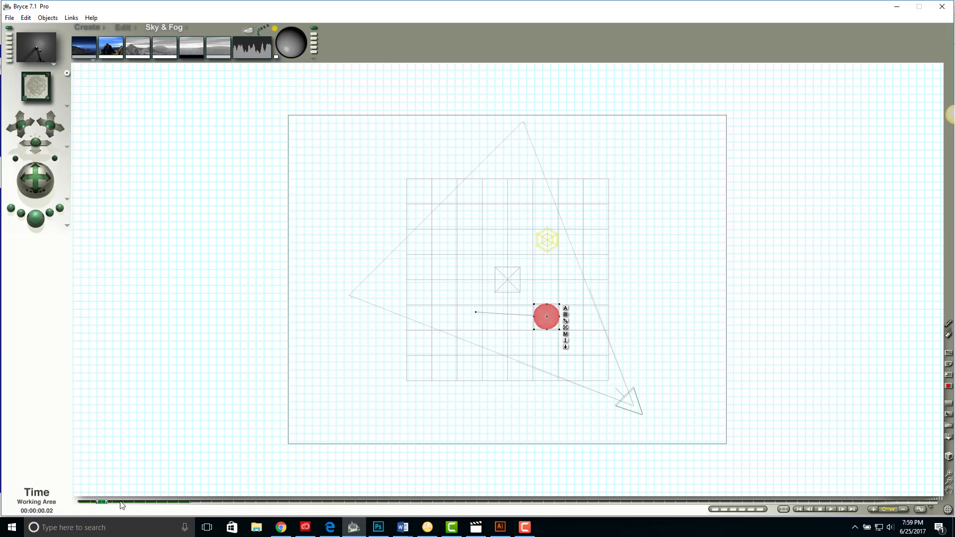
pyautogui.moveTo(102, 501); pyautogui.dragTo(124, 502)
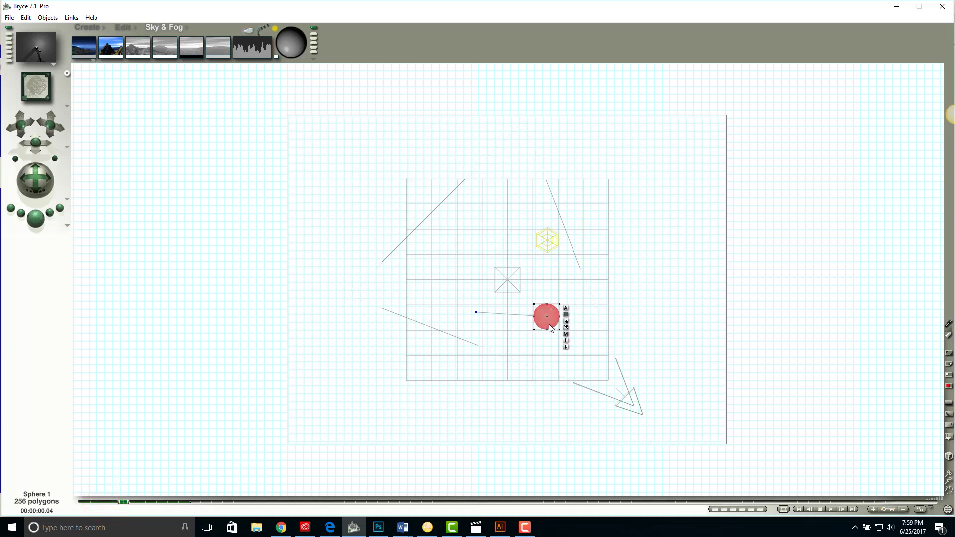
pyautogui.moveTo(550, 327); pyautogui.dragTo(548, 218)
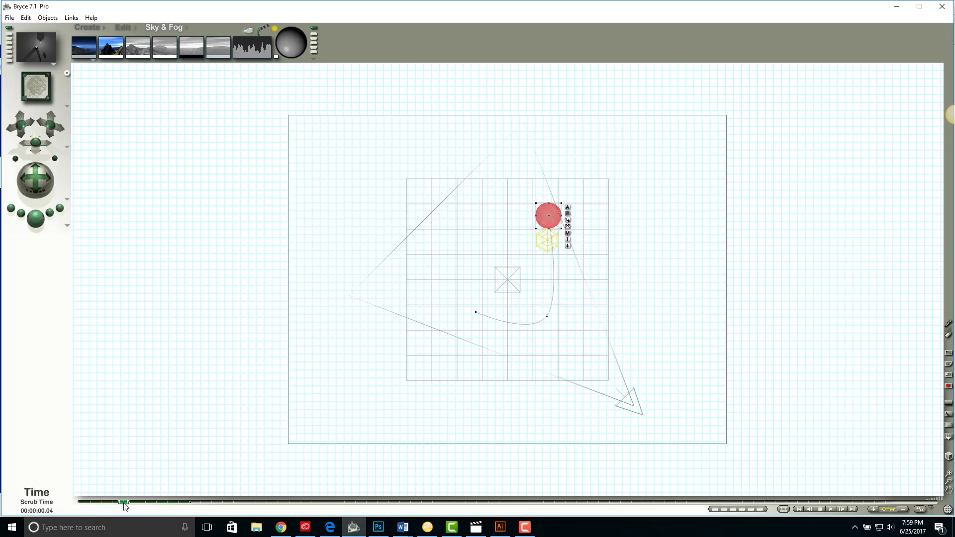
pyautogui.moveTo(124, 503); pyautogui.dragTo(156, 501)
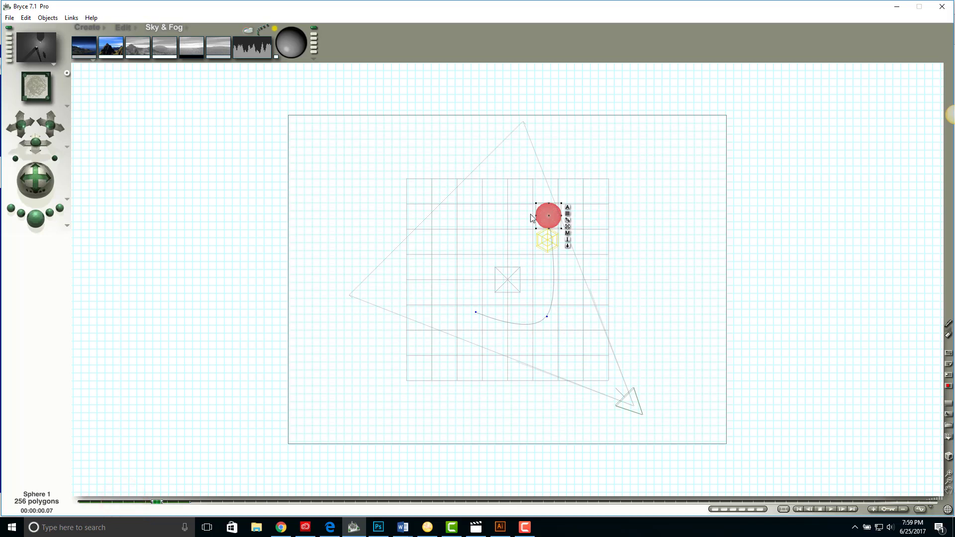
pyautogui.moveTo(532, 217); pyautogui.dragTo(449, 236)
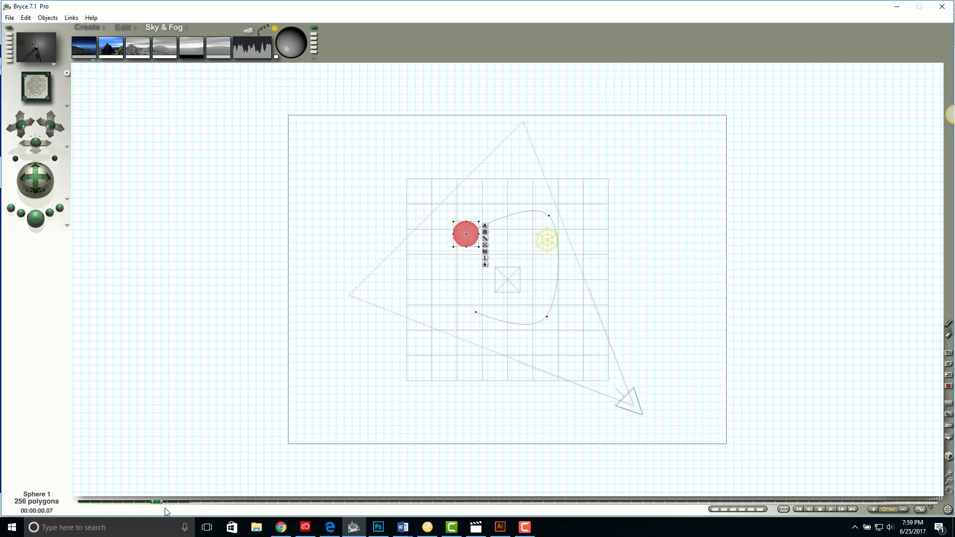
pyautogui.click(854, 510)
pyautogui.moveTo(472, 238); pyautogui.dragTo(468, 304)
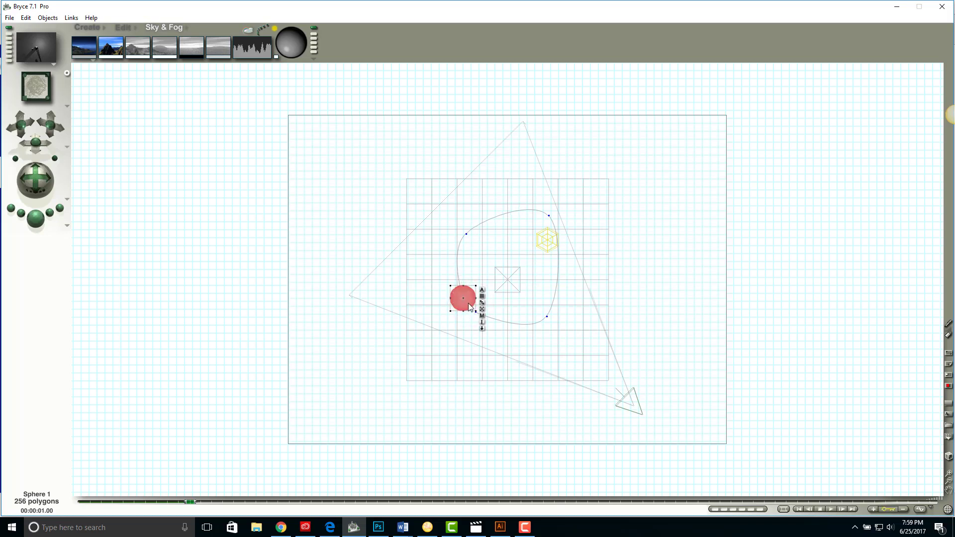
# Switch to the camera view and step through the sphere's keyframes back to 00:00:00.02
pyautogui.click(27, 82)
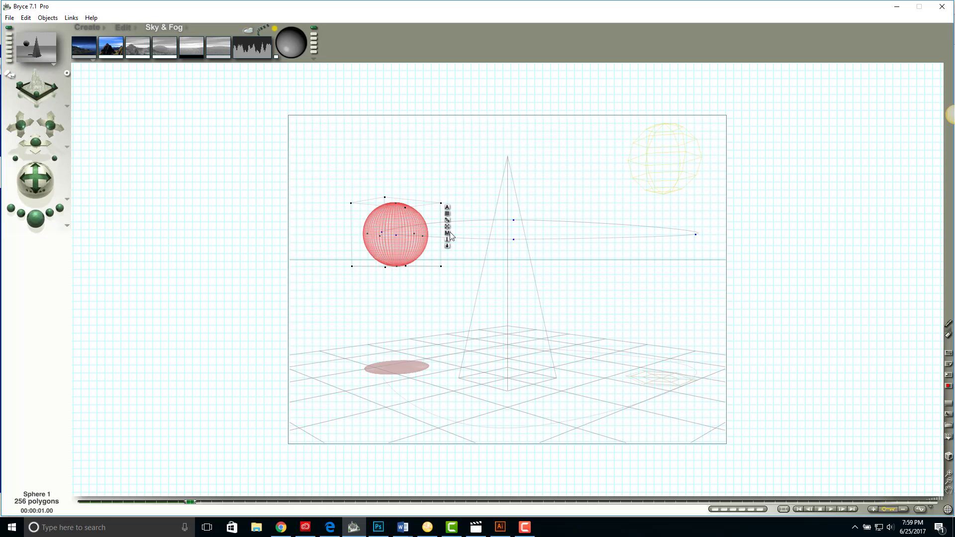
pyautogui.click(843, 510)
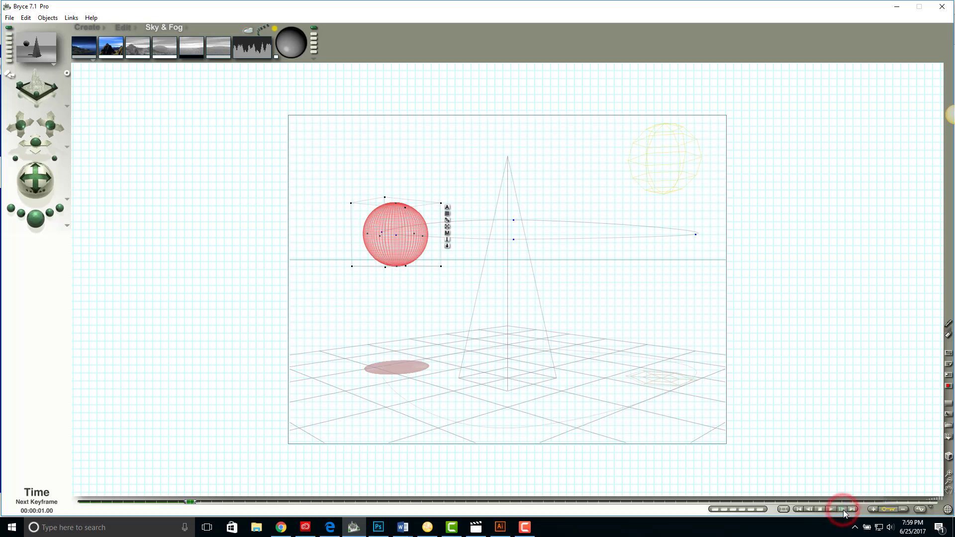
pyautogui.click(812, 509)
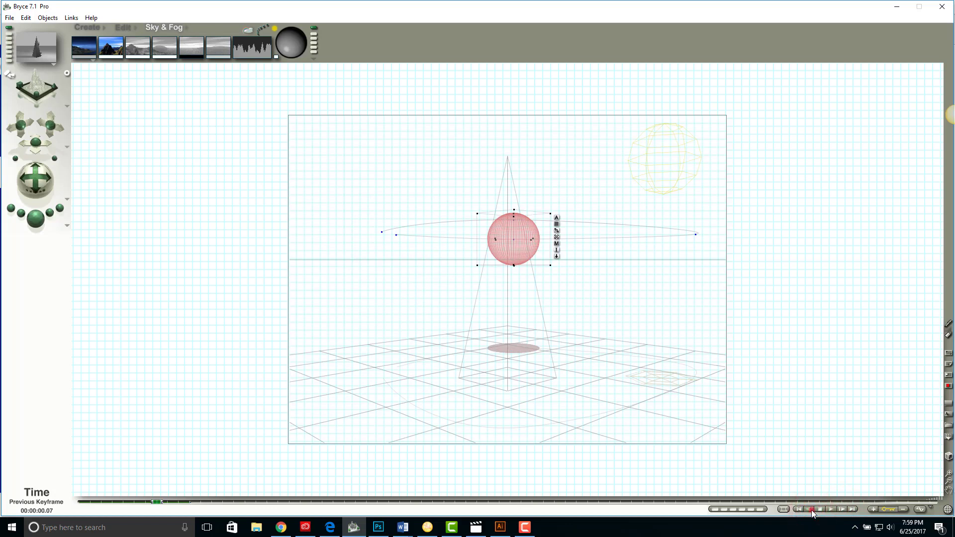
pyautogui.click(811, 509)
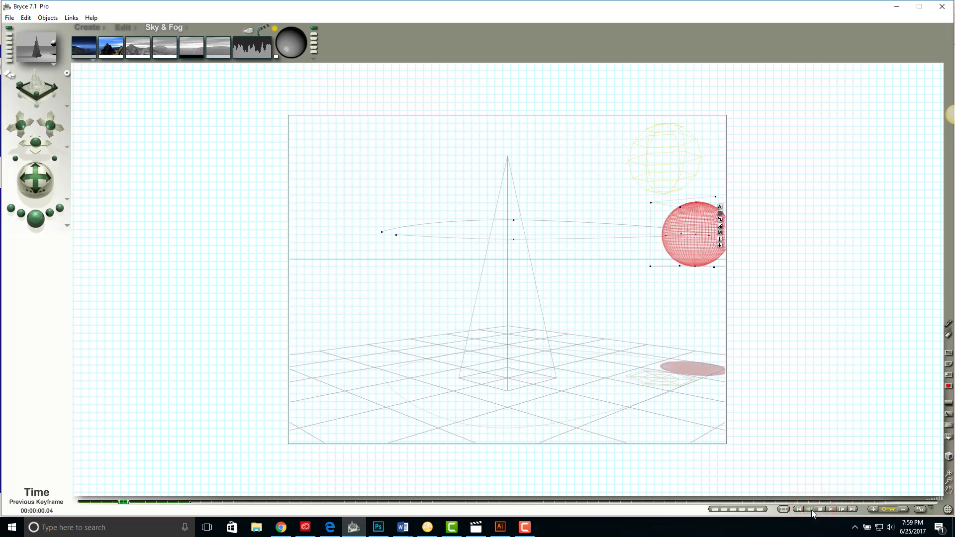
pyautogui.click(811, 509)
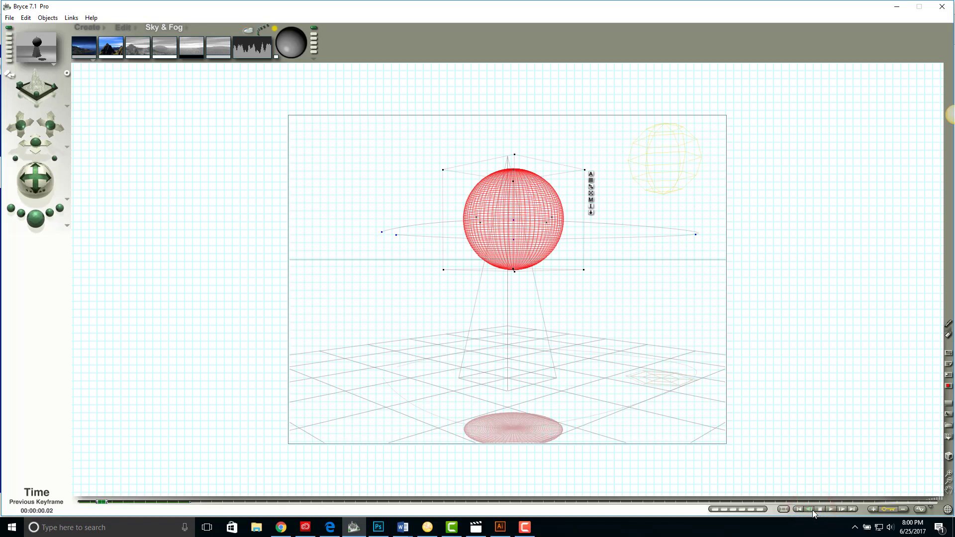
# At the next keyframe, drag the sphere's motion path to flatten its curve
pyautogui.click(841, 508)
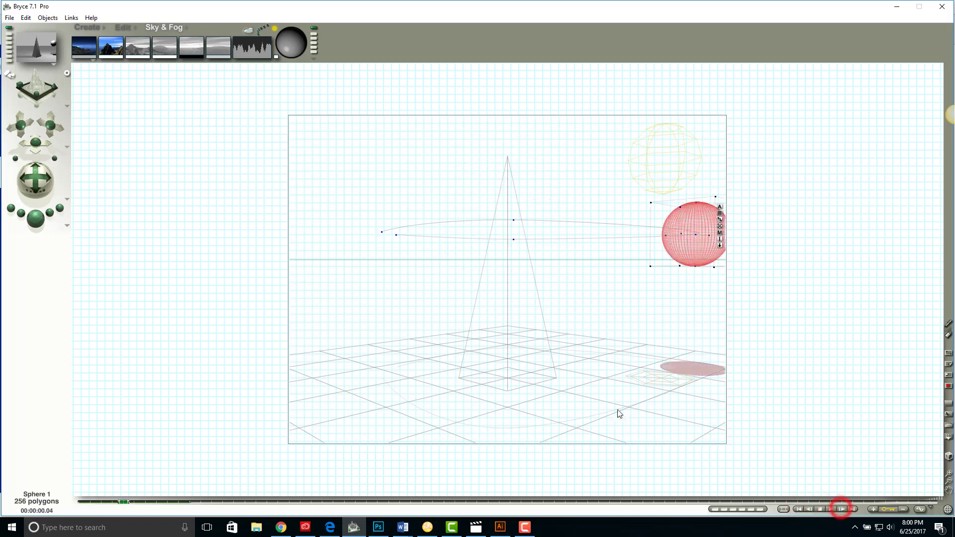
pyautogui.click(381, 232)
pyautogui.click(396, 234)
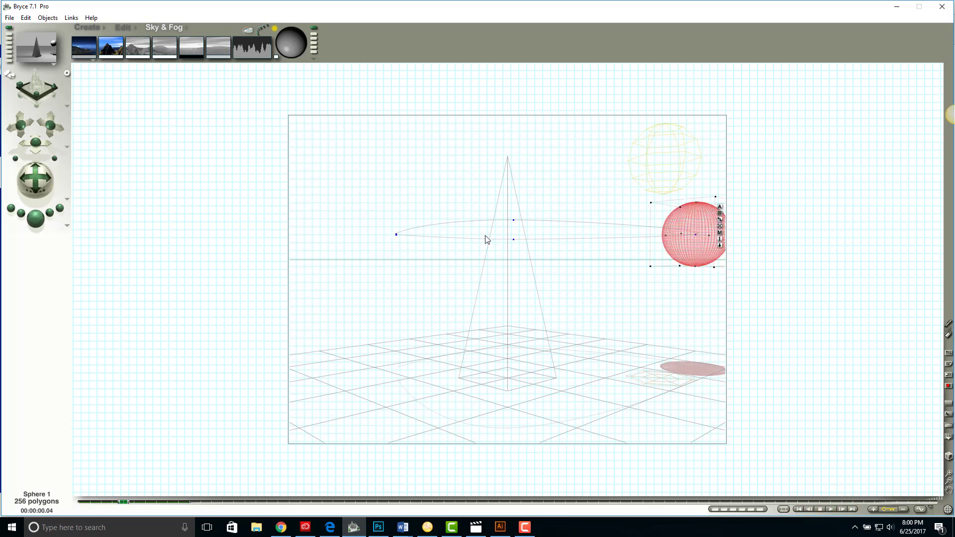
pyautogui.moveTo(514, 219); pyautogui.dragTo(512, 194)
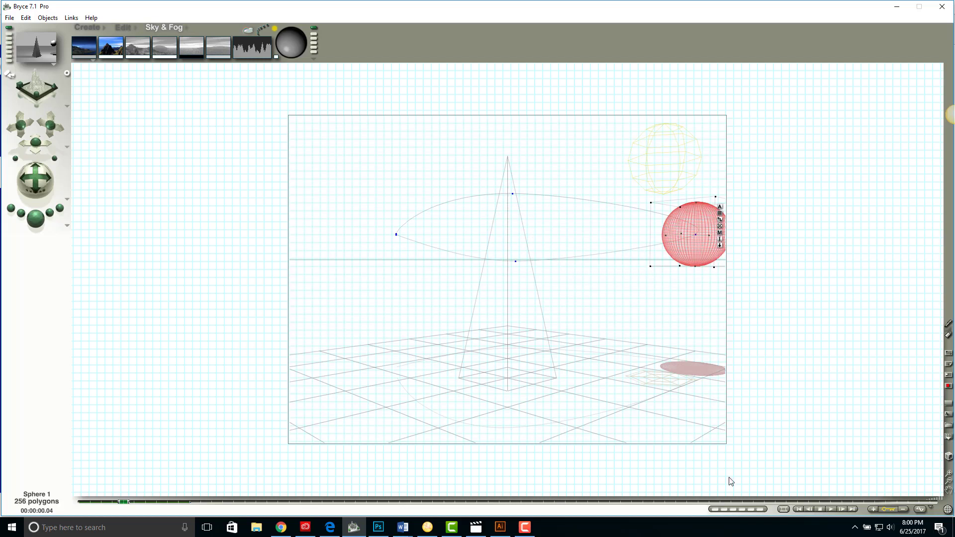
# Back at the previous keyframe, pull the motion path's right end inward to narrow the loop
pyautogui.click(808, 509)
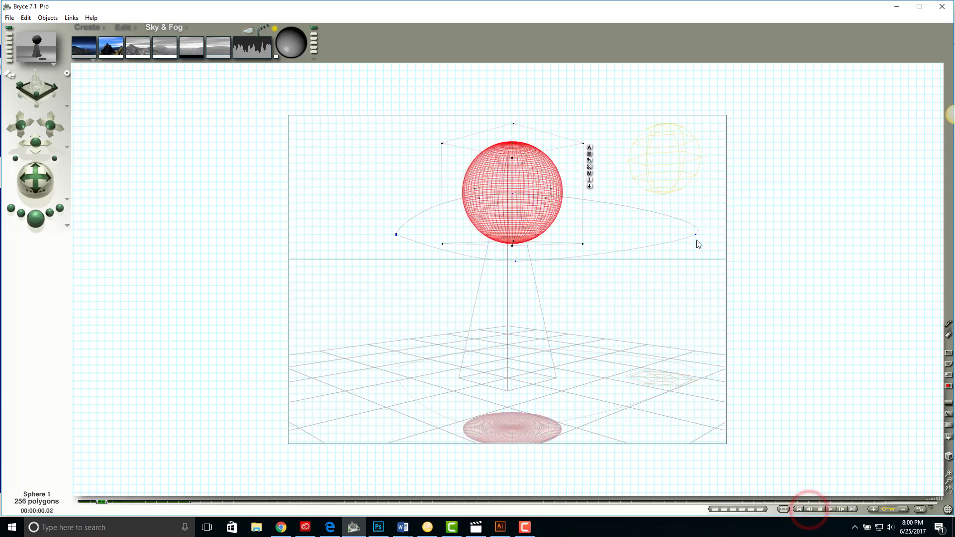
pyautogui.moveTo(695, 235); pyautogui.dragTo(672, 240)
pyautogui.click(527, 220)
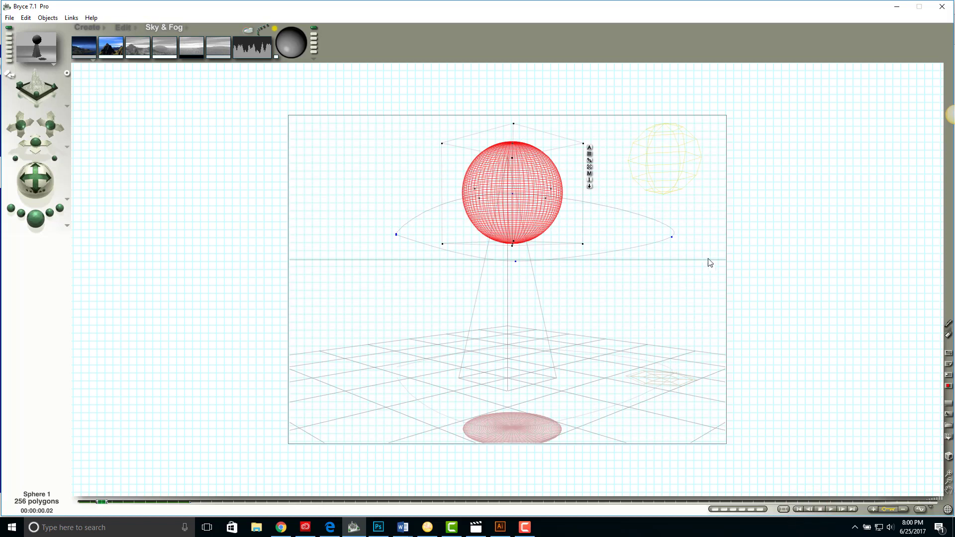
pyautogui.moveTo(672, 237); pyautogui.dragTo(665, 235)
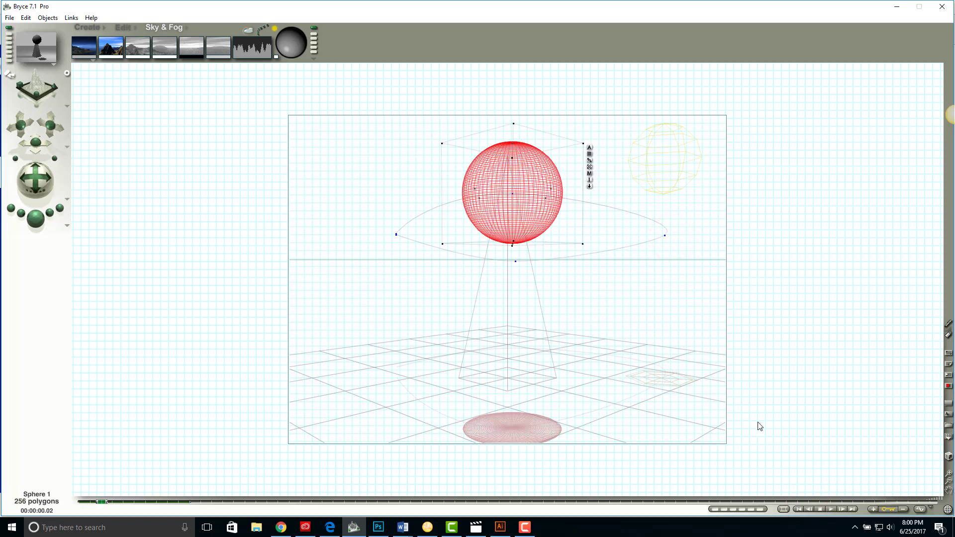
# Play the sphere's orbit preview, then stop to return to 00:00:00.00
pyautogui.click(834, 509)
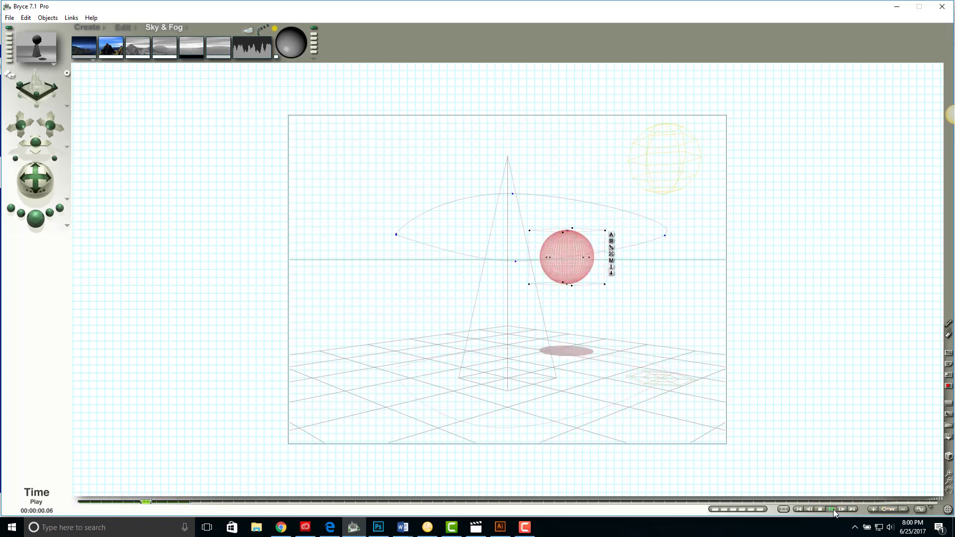
pyautogui.click(819, 508)
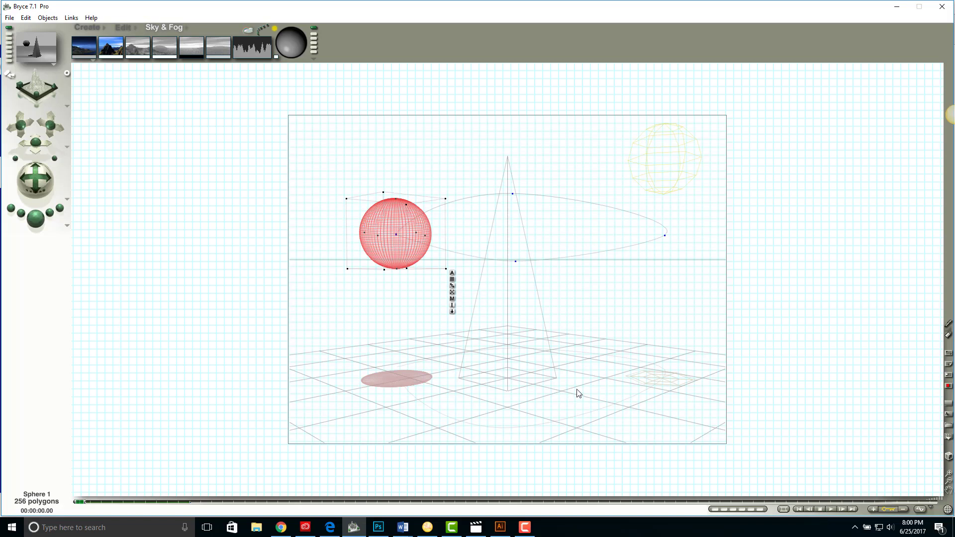
# Save the looping sphere-and-pyramid scene as cordovaa_loop in the Desktop folder
pyautogui.click(9, 19)
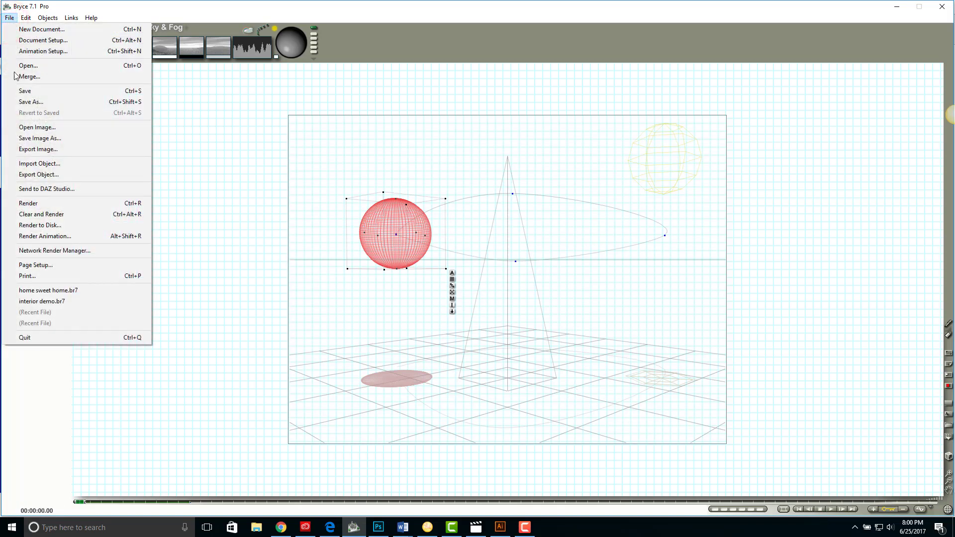
pyautogui.click(24, 92)
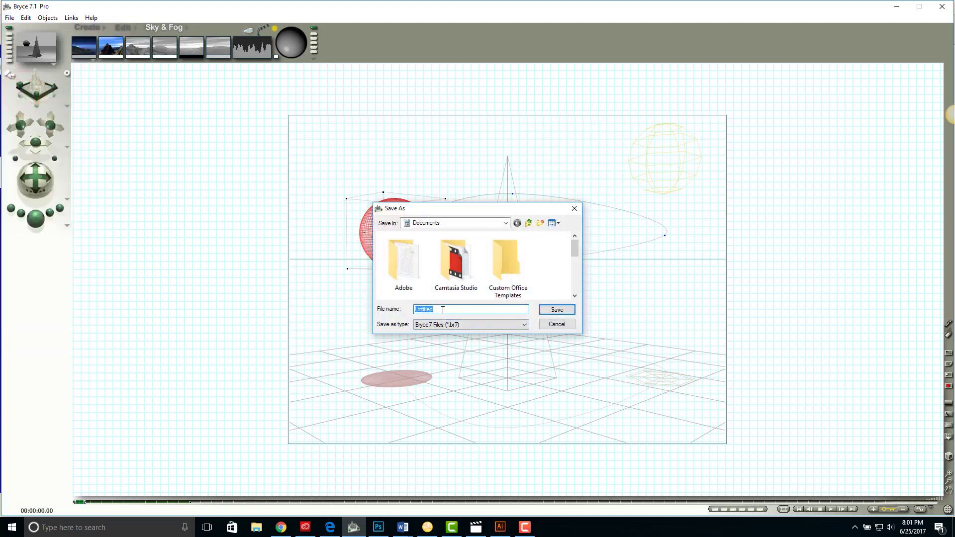
pyautogui.write('cordovaa_loop')
pyautogui.click(506, 222)
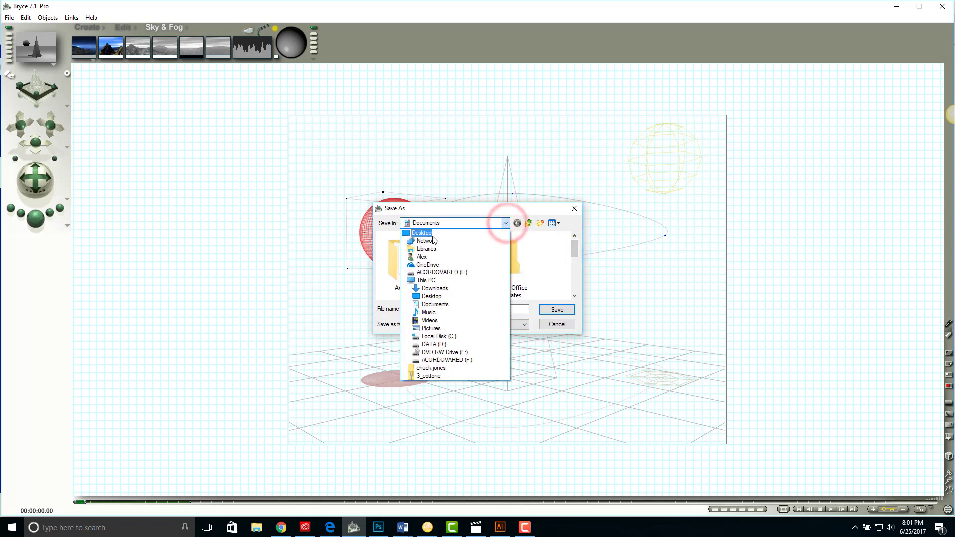
pyautogui.click(424, 233)
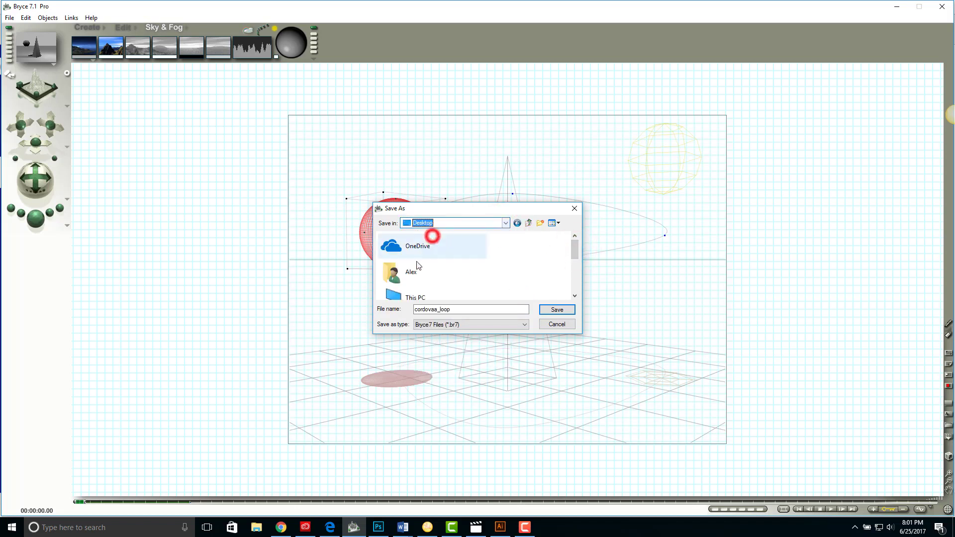
pyautogui.click(562, 310)
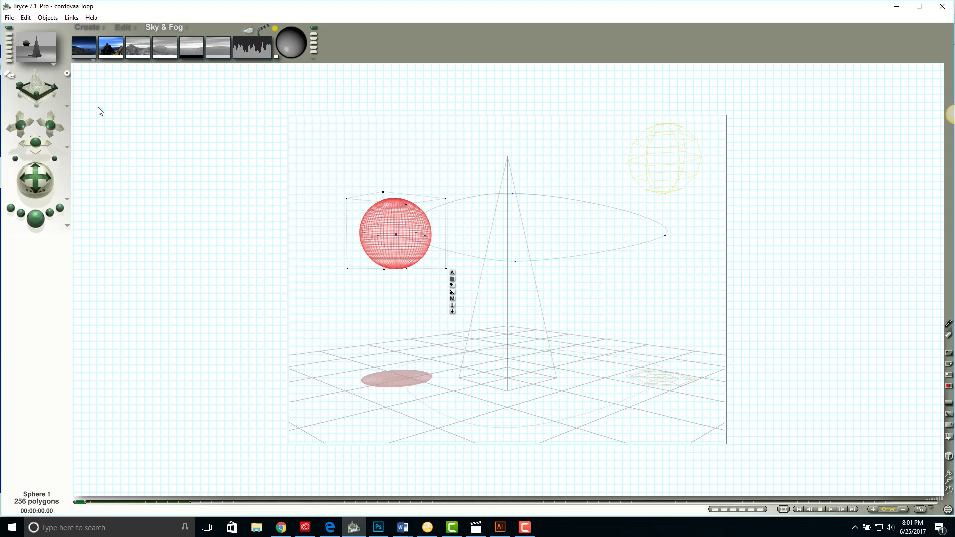
# Set the animation render output to cordovaa_loop.avi compressed with the Intel IYUV codec
pyautogui.click(10, 18)
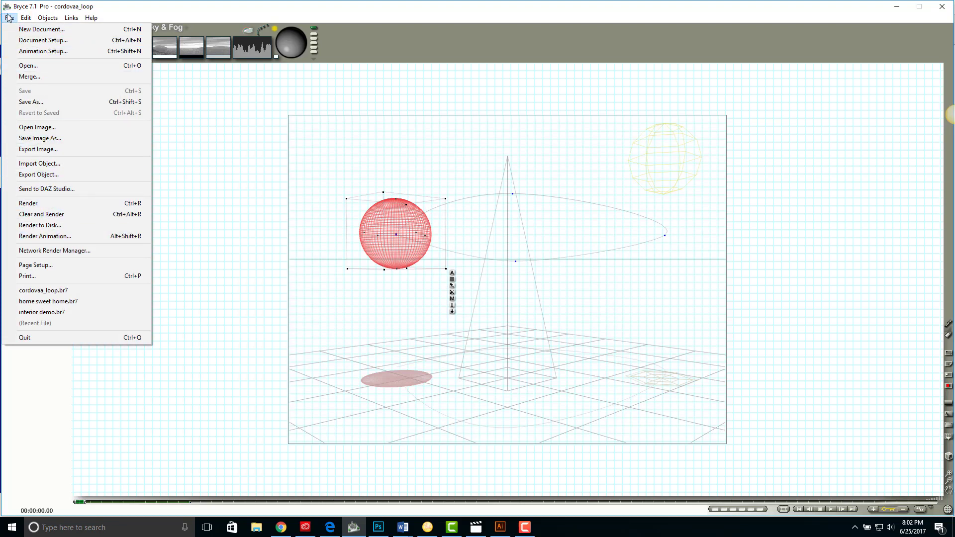
pyautogui.click(50, 240)
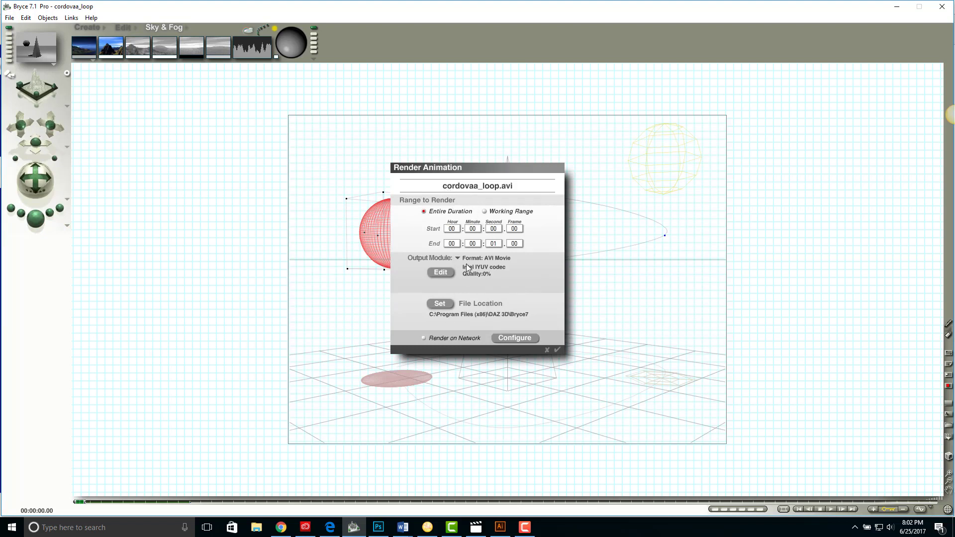
pyautogui.click(424, 213)
pyautogui.click(440, 273)
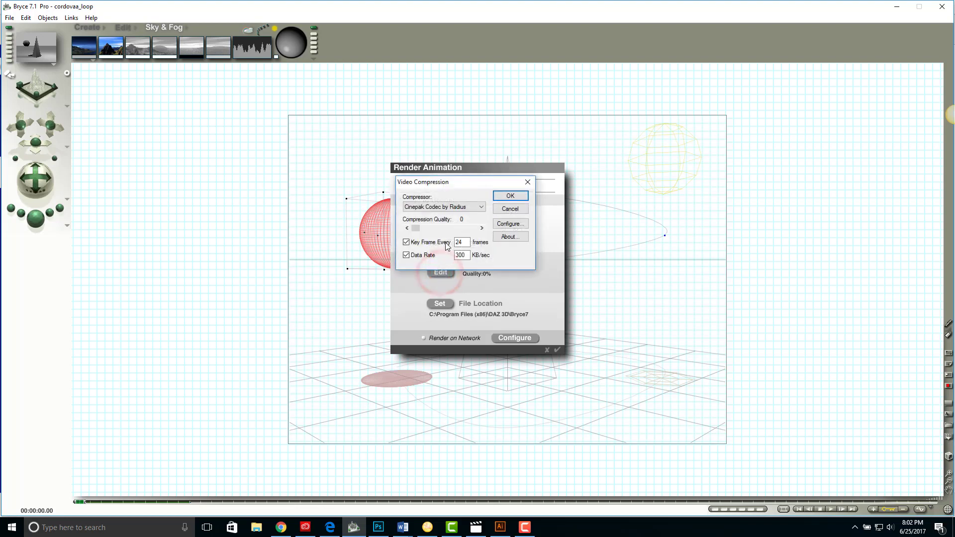
pyautogui.click(480, 207)
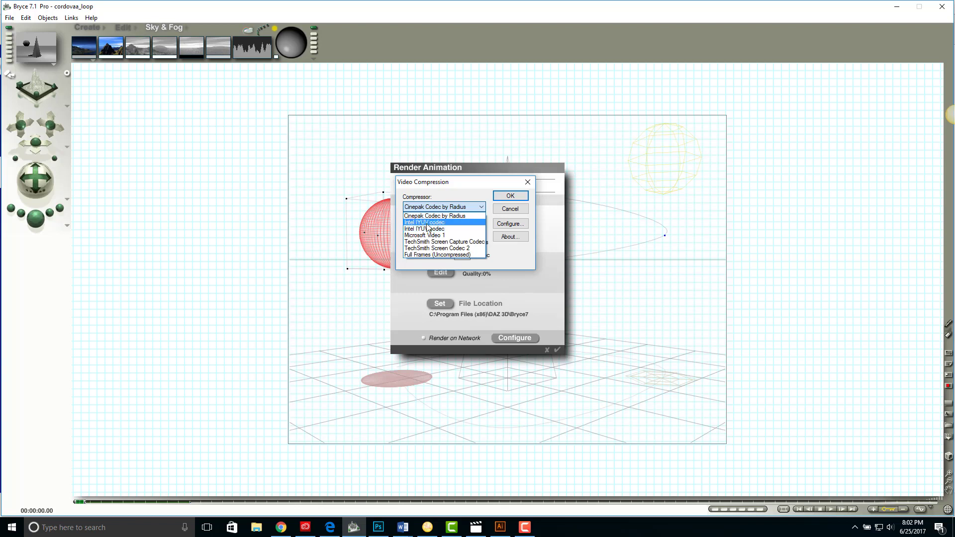
pyautogui.click(427, 222)
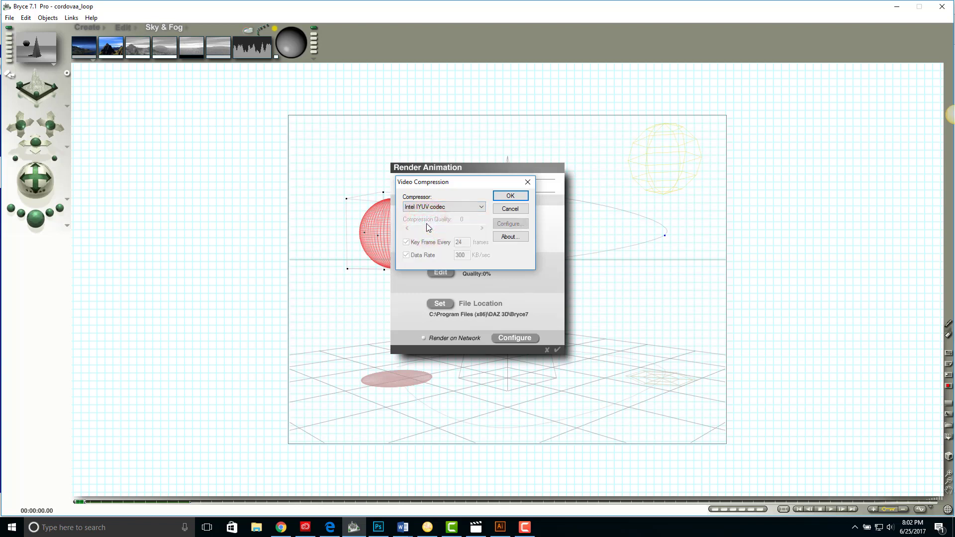
pyautogui.click(519, 198)
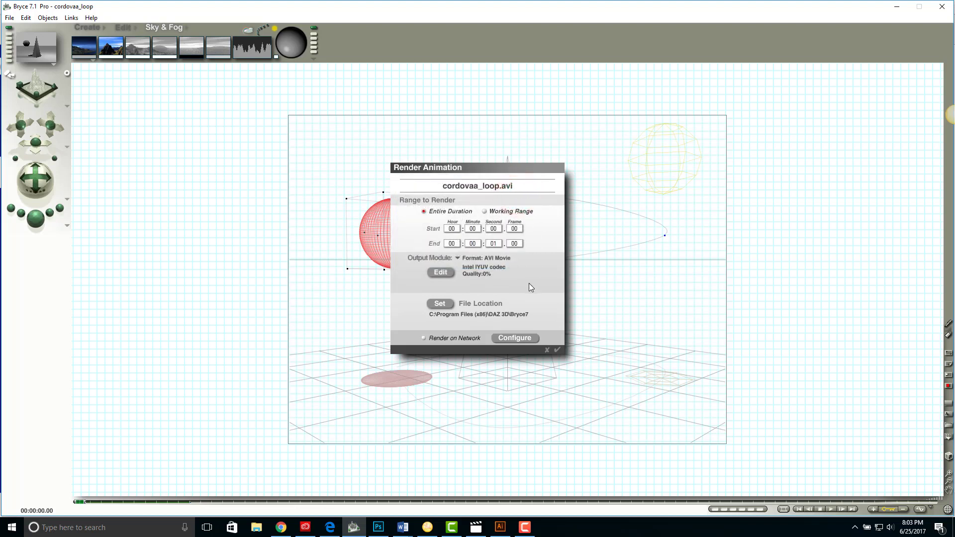
pyautogui.click(440, 273)
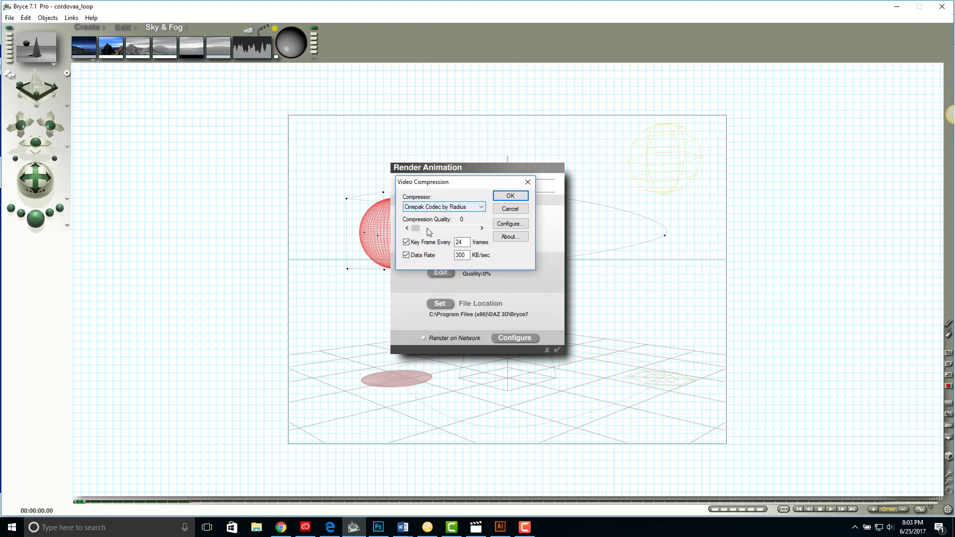
pyautogui.click(470, 207)
pyautogui.click(454, 215)
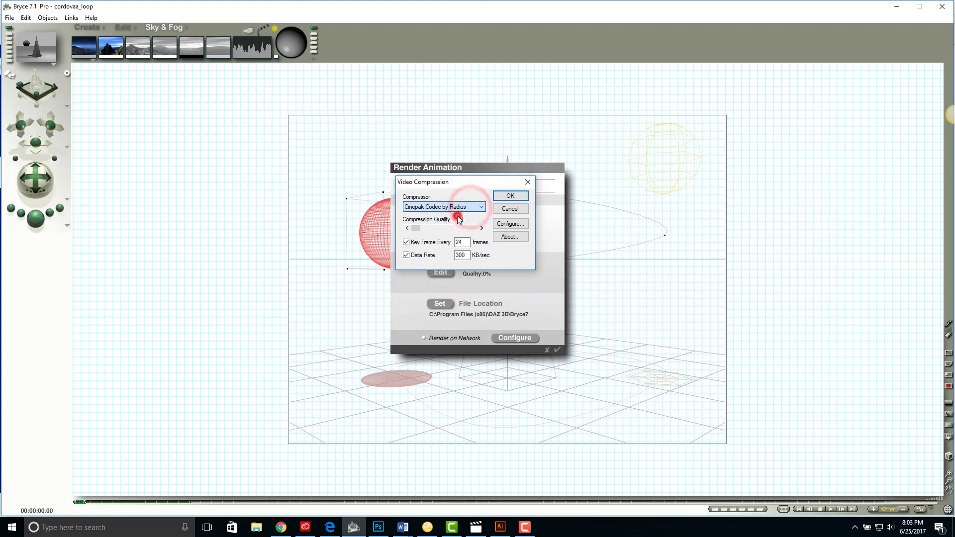
pyautogui.click(417, 230)
pyautogui.moveTo(426, 232); pyautogui.dragTo(474, 232)
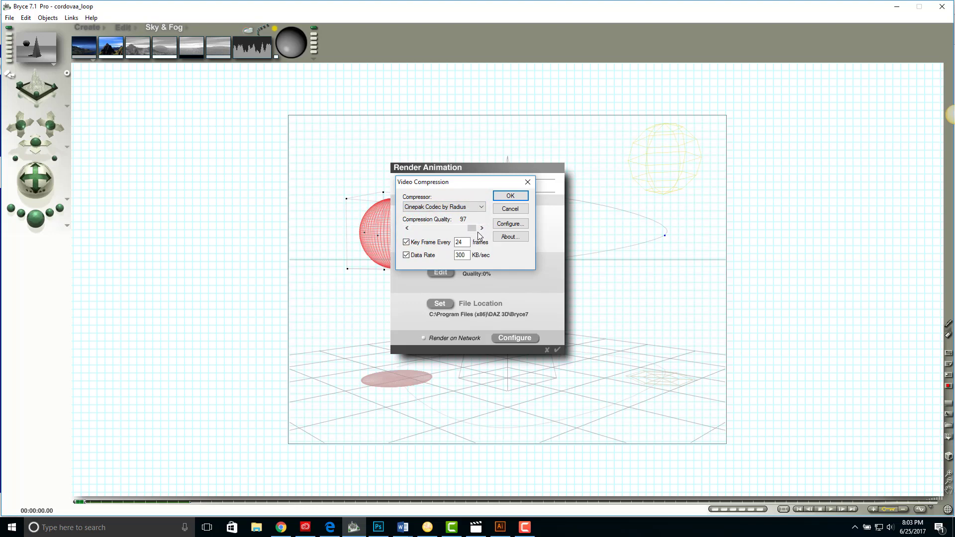
pyautogui.click(512, 209)
pyautogui.click(441, 273)
pyautogui.click(476, 208)
pyautogui.click(463, 225)
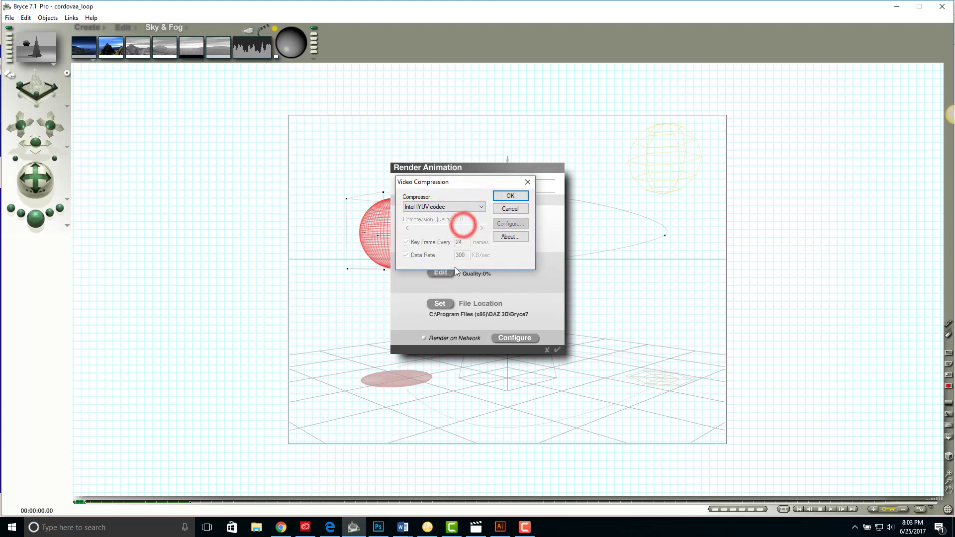
pyautogui.click(510, 196)
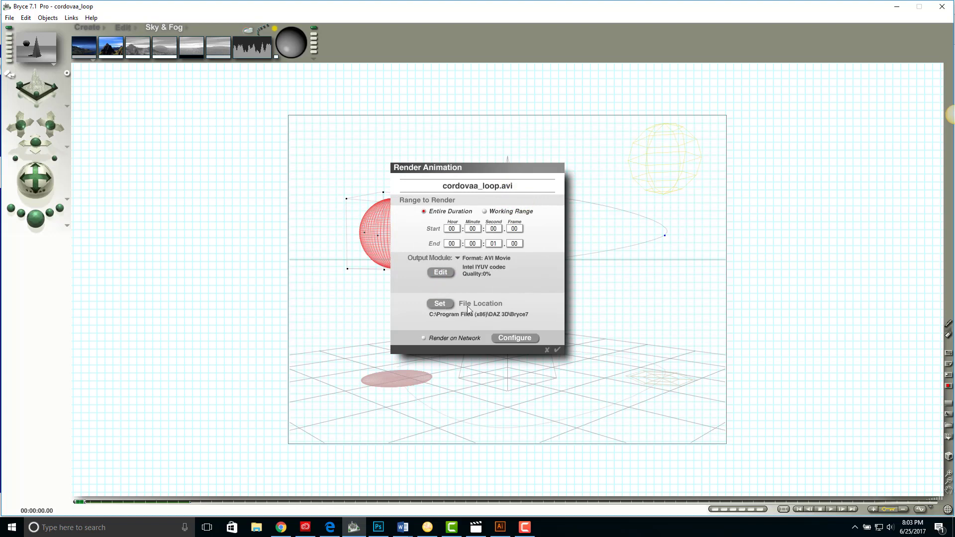
# Overwrite the existing Desktop cordovaa_loop.avi as the output file and render all 11 frames
pyautogui.click(441, 303)
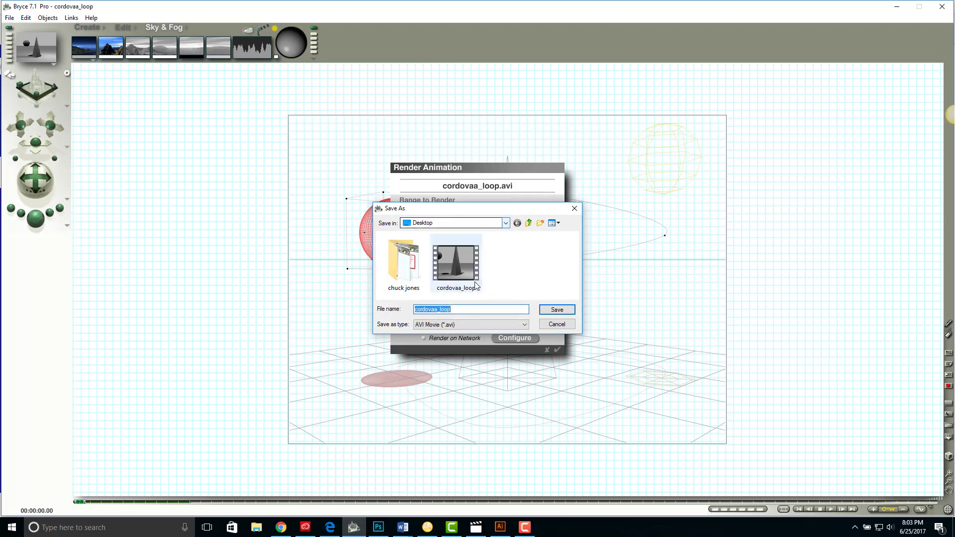
pyautogui.click(468, 274)
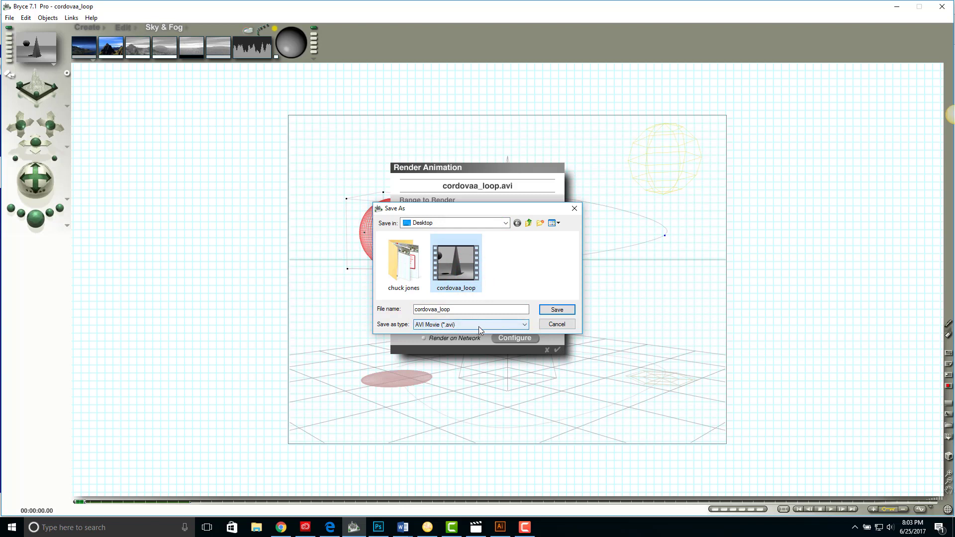
pyautogui.click(559, 311)
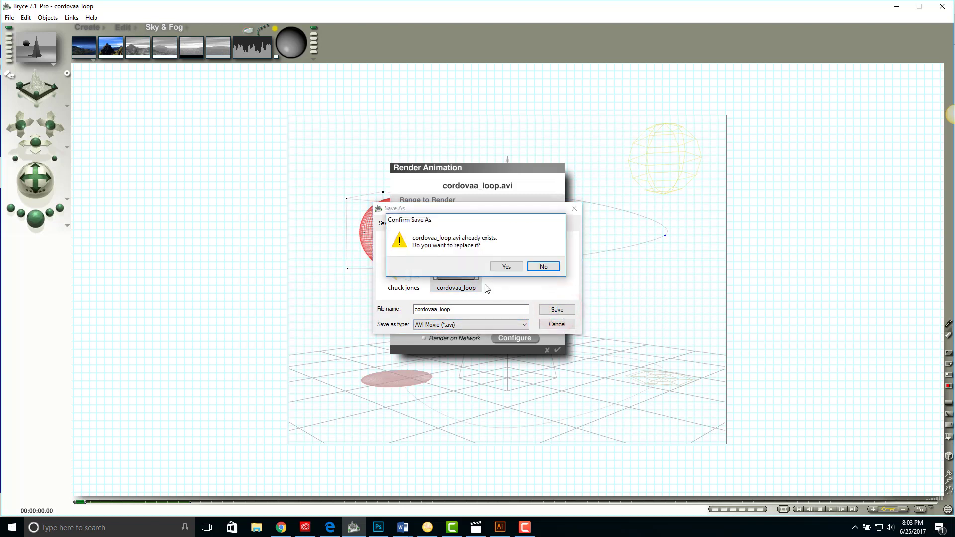
pyautogui.click(513, 267)
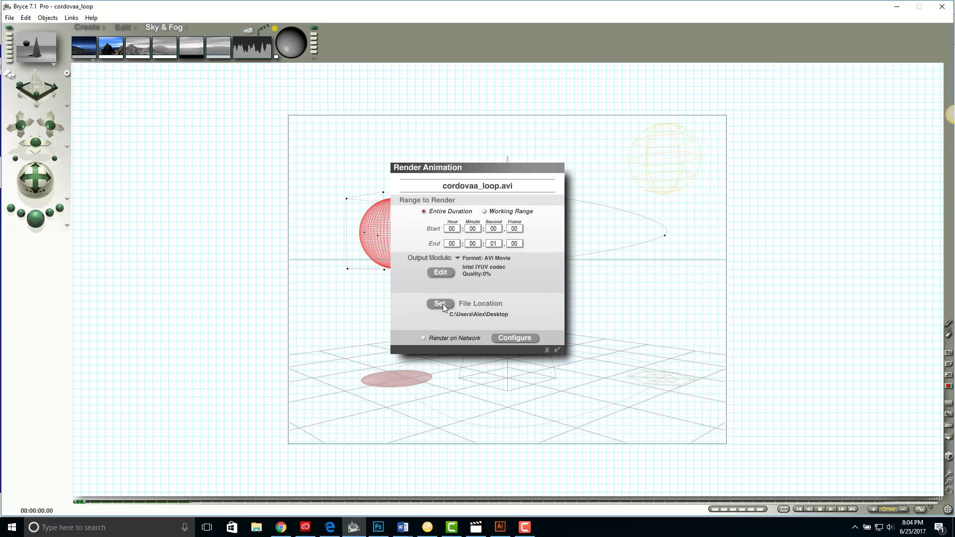
pyautogui.click(558, 350)
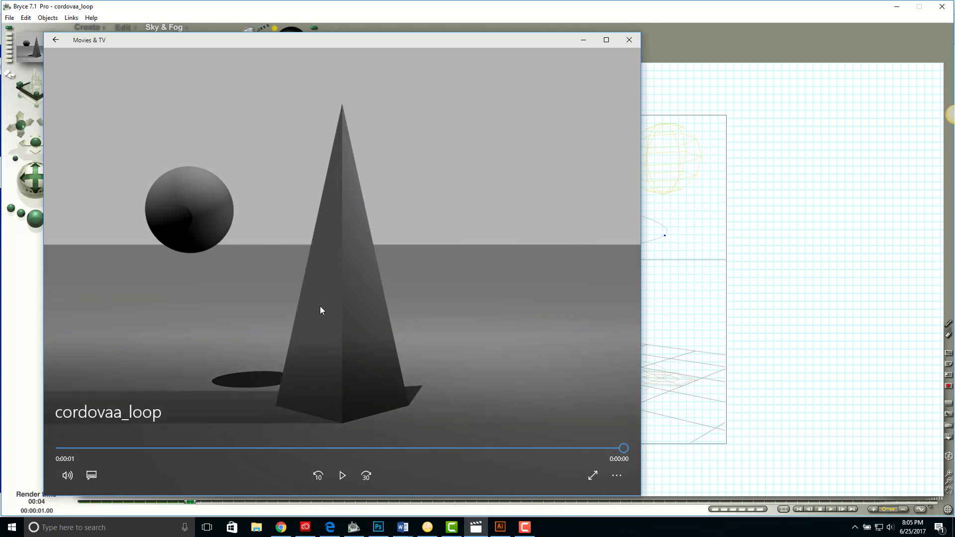
# Turn on Repeat and start playing the cordovaa_loop movie
pyautogui.click(616, 478)
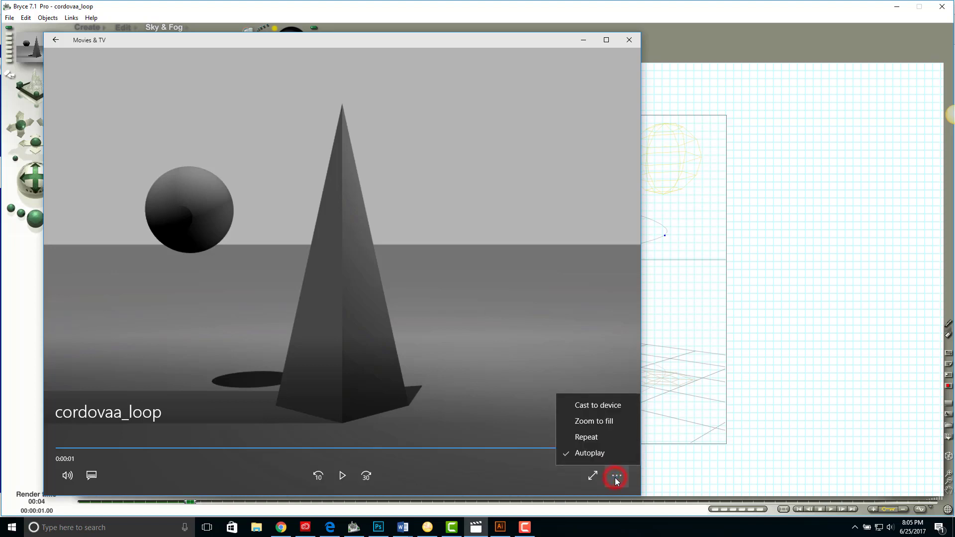
pyautogui.click(593, 436)
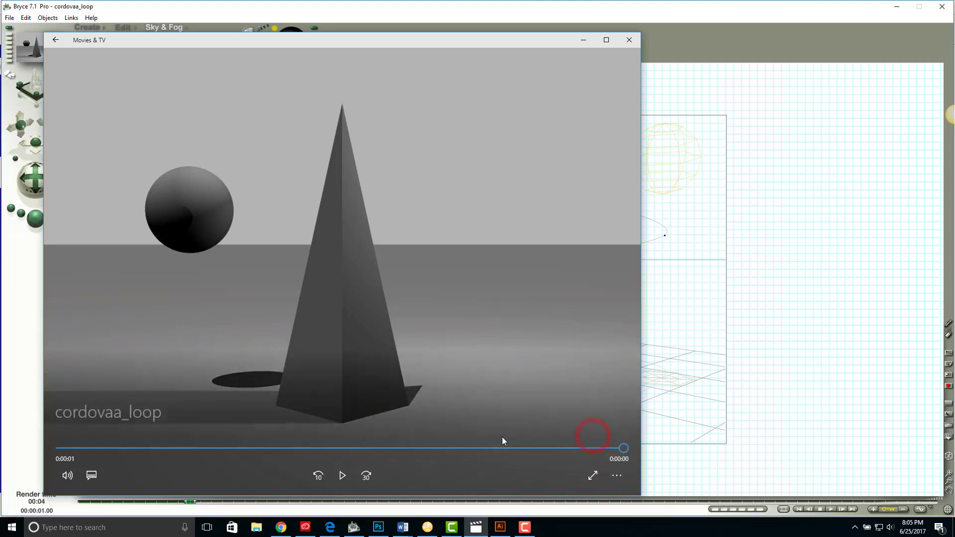
pyautogui.click(340, 476)
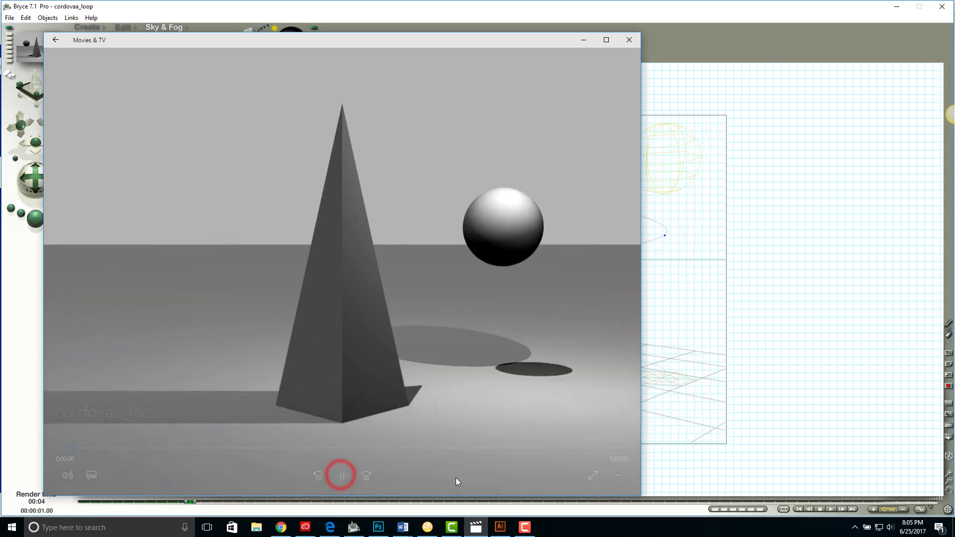